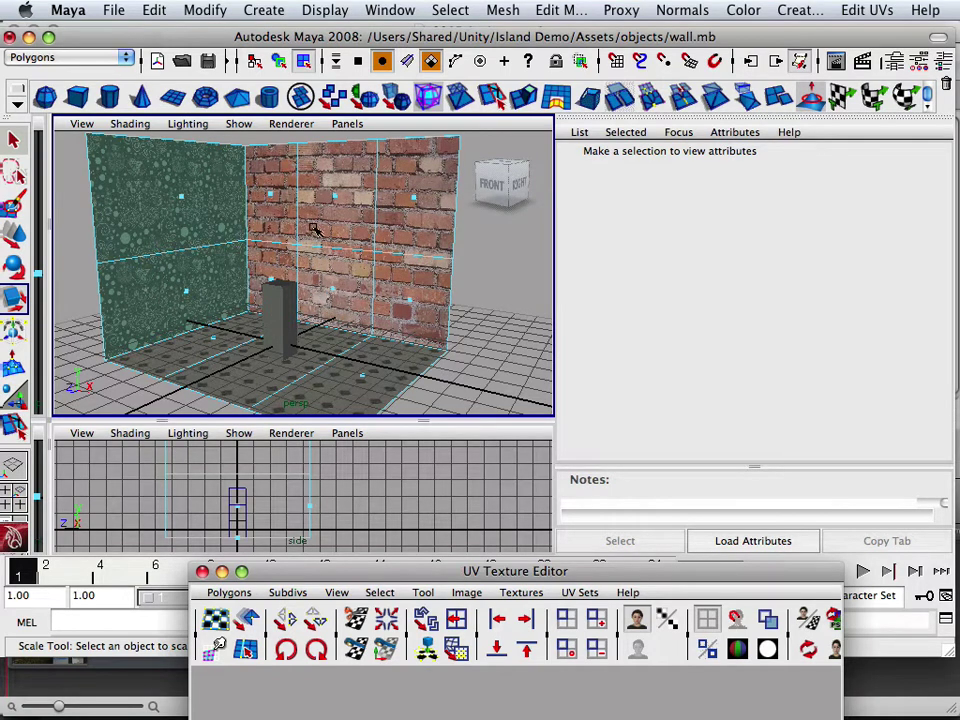
# Zoom the perspective view out from the textured room model
pyautogui.scroll(-3, 313, 244)
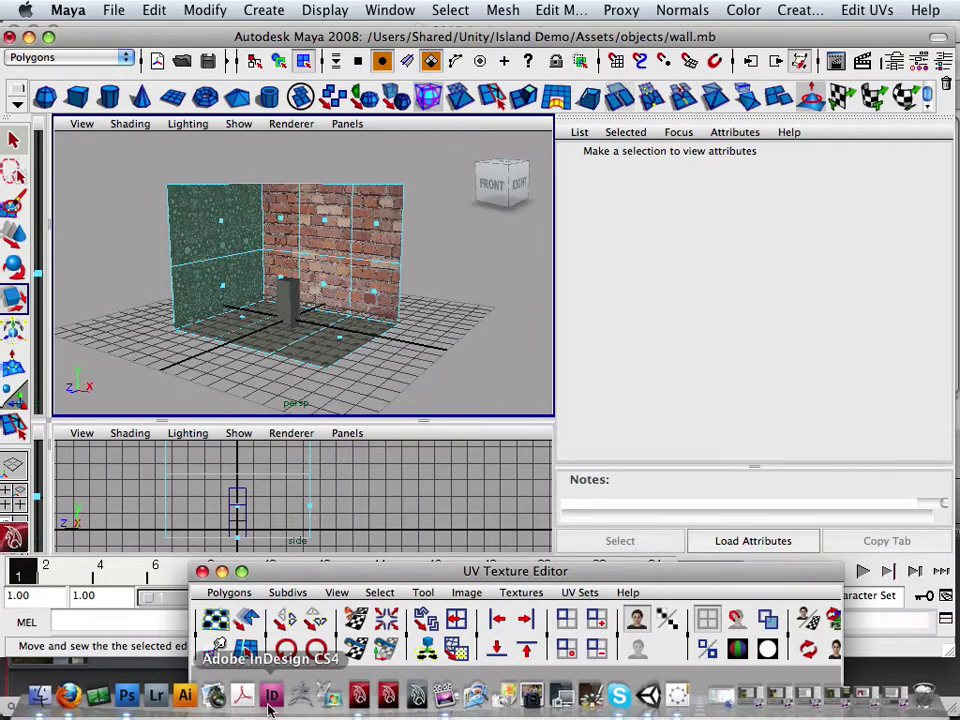
# Move the wall.psd Photoshop window out of the way and tumble Maya's wall model view
pyautogui.click(128, 698)
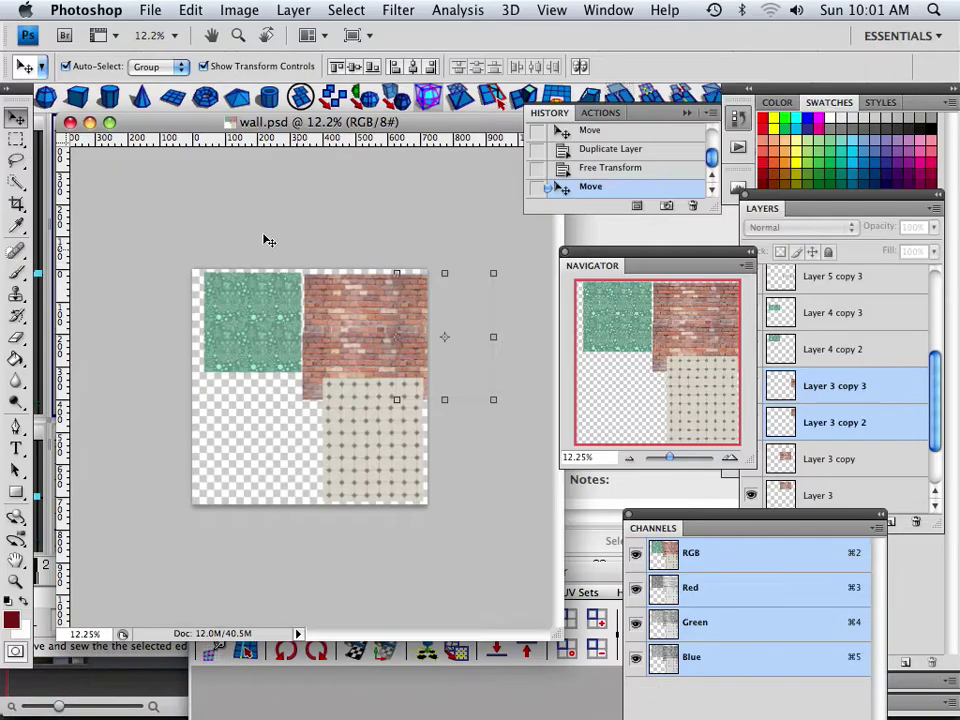
pyautogui.moveTo(198, 130); pyautogui.dragTo(222, 193)
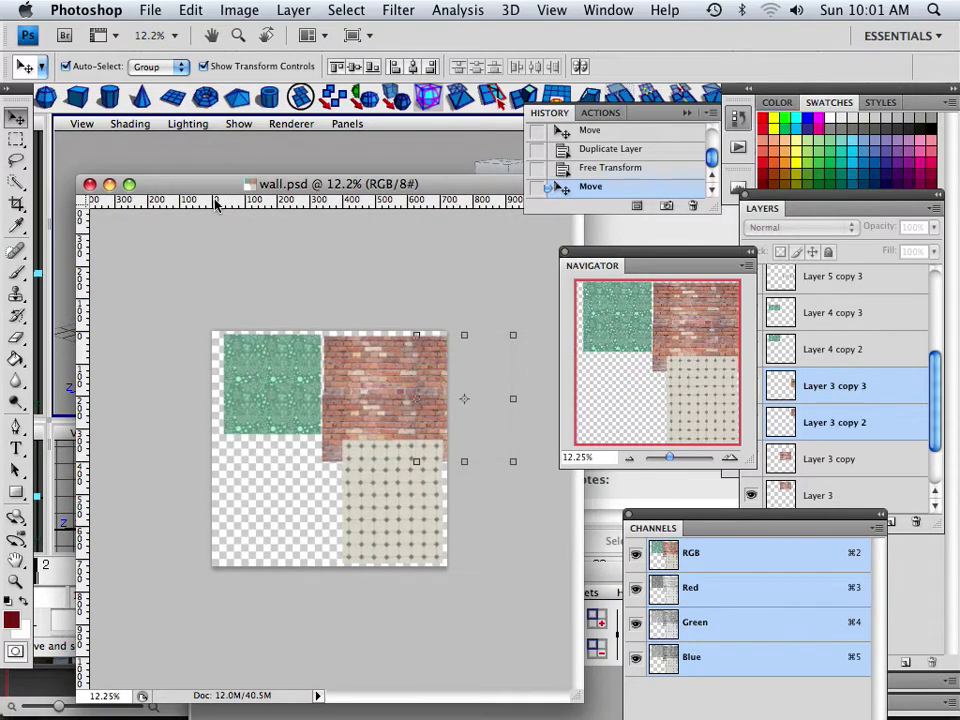
pyautogui.moveTo(200, 190); pyautogui.dragTo(253, 371)
pyautogui.click(337, 237)
pyautogui.moveTo(337, 237)
pyautogui.keyDown('alt'); pyautogui.mouseDown()
pyautogui.moveTo(300, 245)
pyautogui.moveTo(347, 232)
pyautogui.mouseUp(); pyautogui.keyUp('alt')
# Frame the green, brick and tiled walls and floor, dollying the camera to fill the view
pyautogui.press('a')
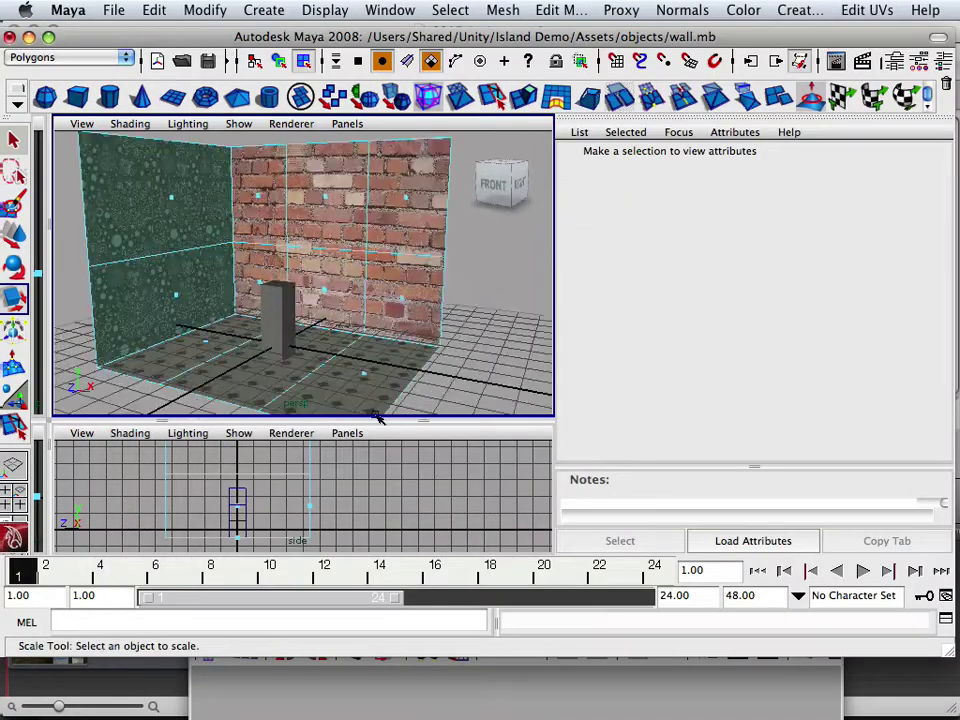
pyautogui.keyDown('alt'); pyautogui.moveTo(272, 305); pyautogui.dragTo(310, 318, button='right'); pyautogui.keyUp('alt')
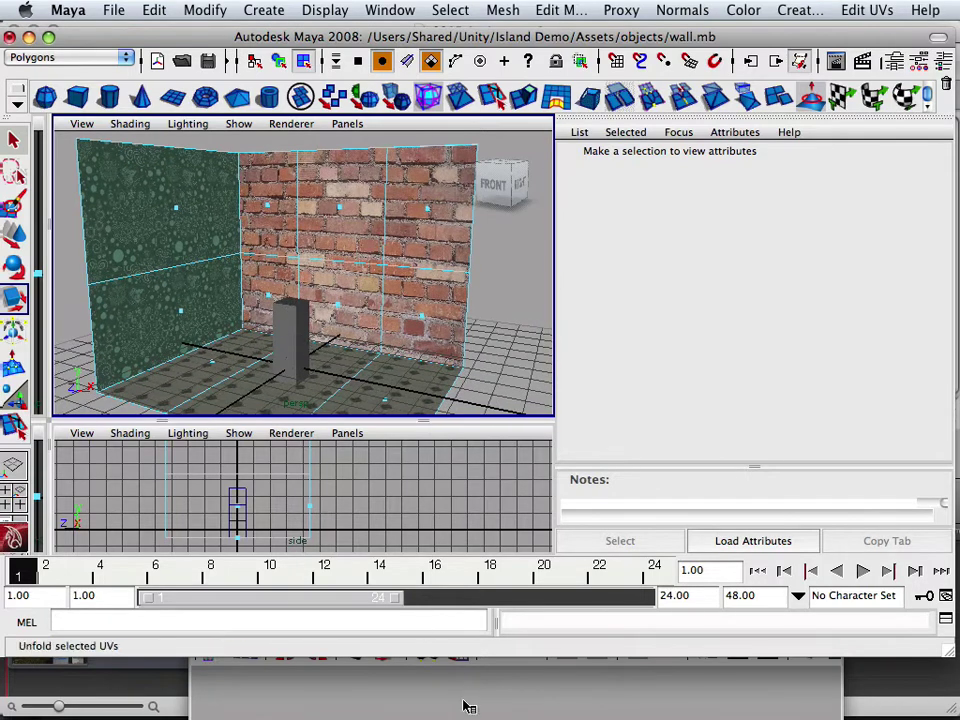
pyautogui.moveTo(450, 712)
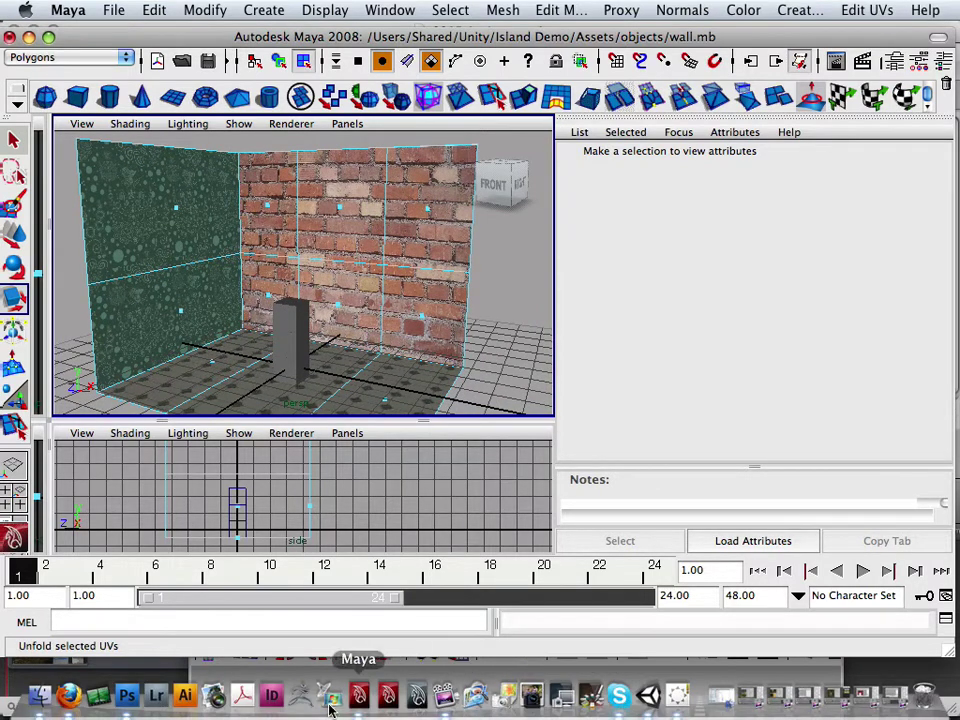
# Start saving the brick wall photo from Firefox with Save Image As
pyautogui.click(68, 695)
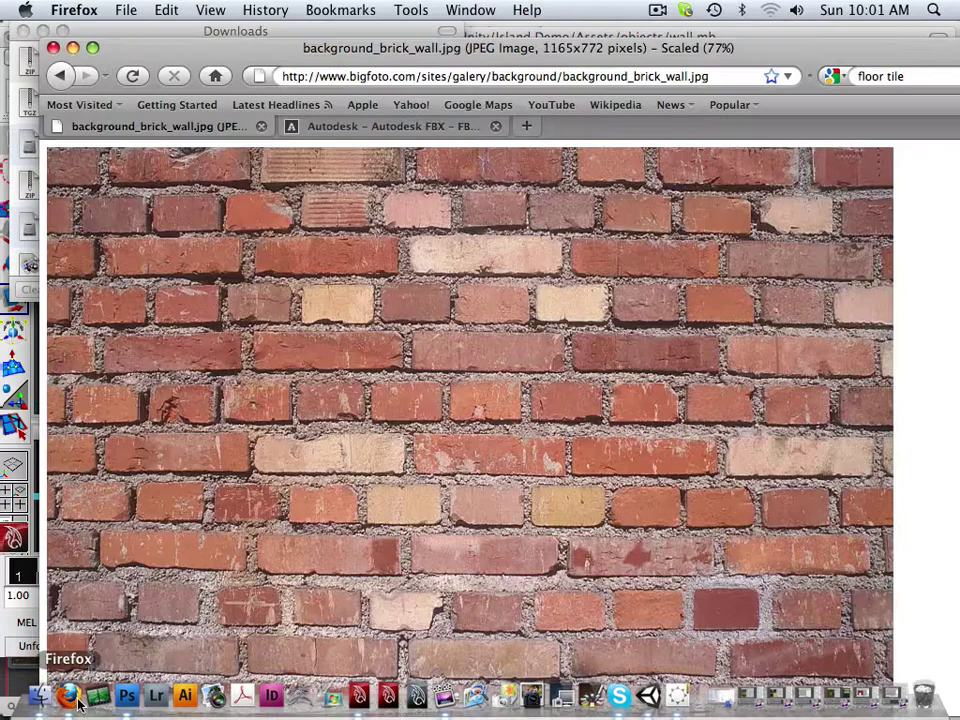
pyautogui.rightClick(384, 480)
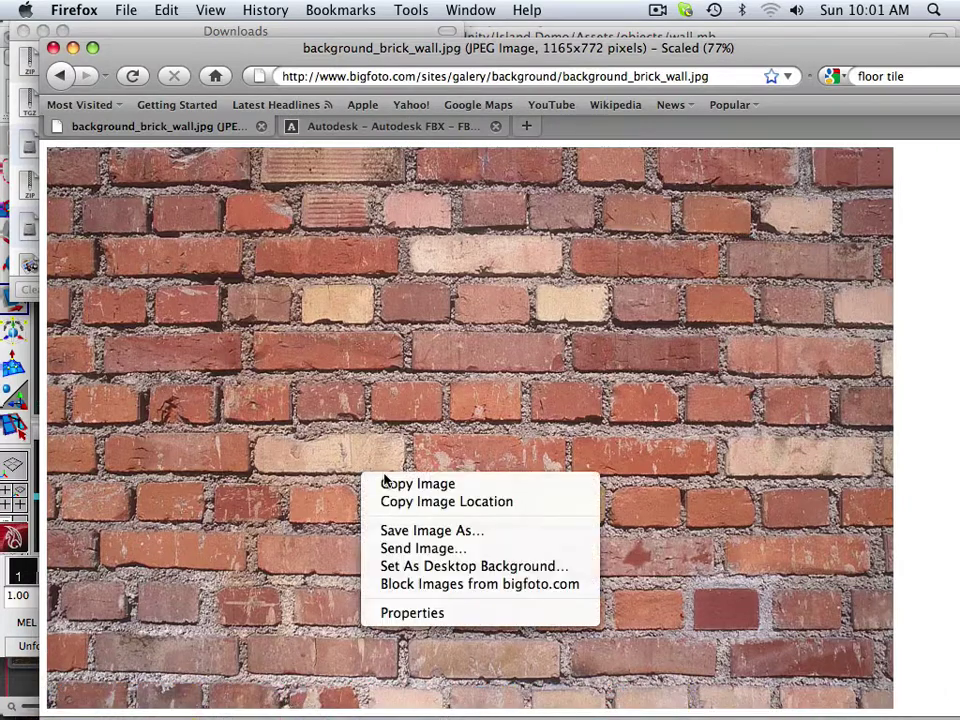
pyautogui.click(437, 537)
pyautogui.scroll(-2, 424, 306)
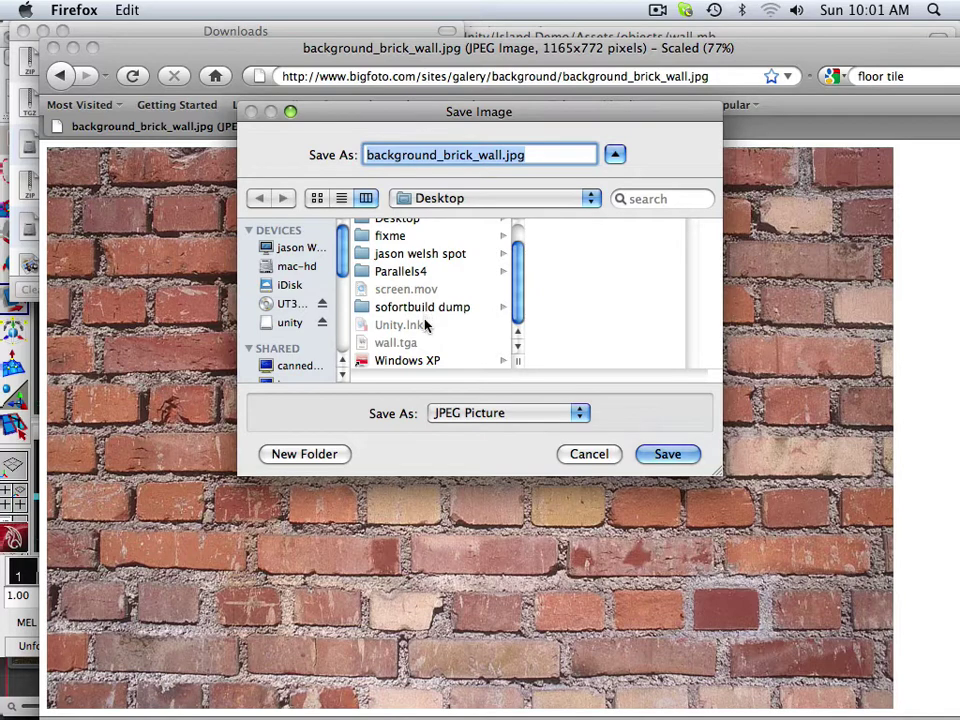
# Create a new folder named room 2 and choose it as the save destination
pyautogui.click(320, 461)
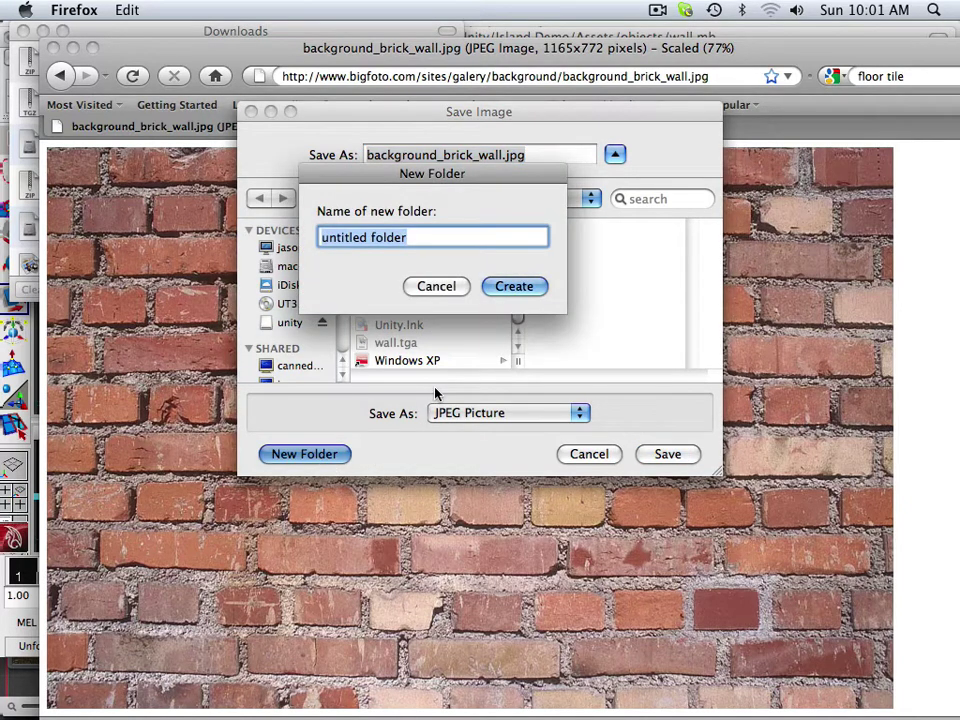
pyautogui.write('W')
pyautogui.press('BackSpace')
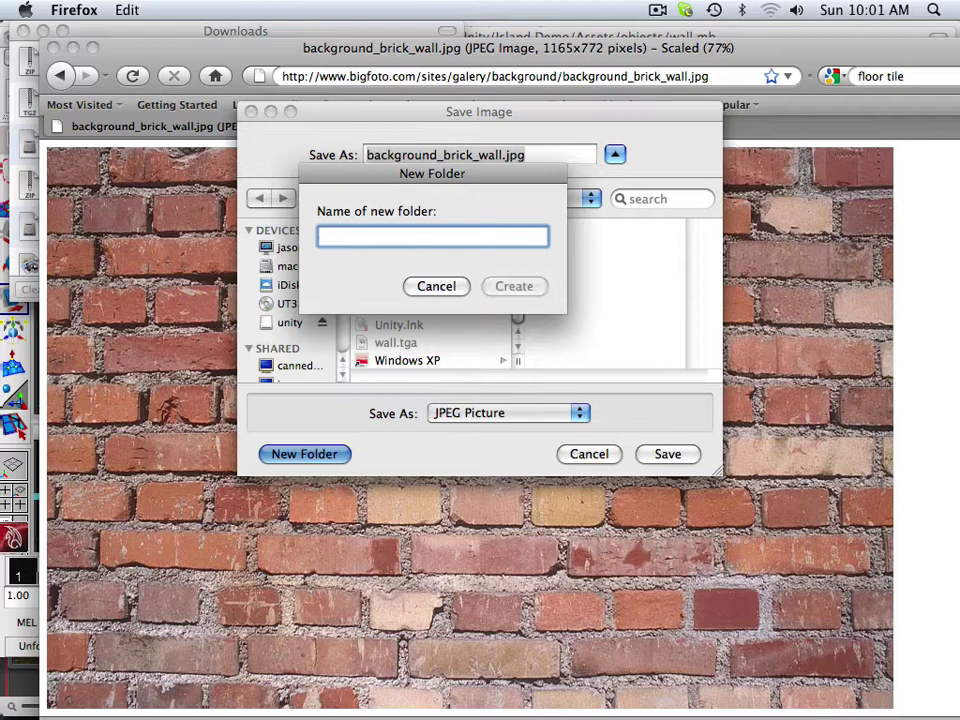
pyautogui.write('room 2')
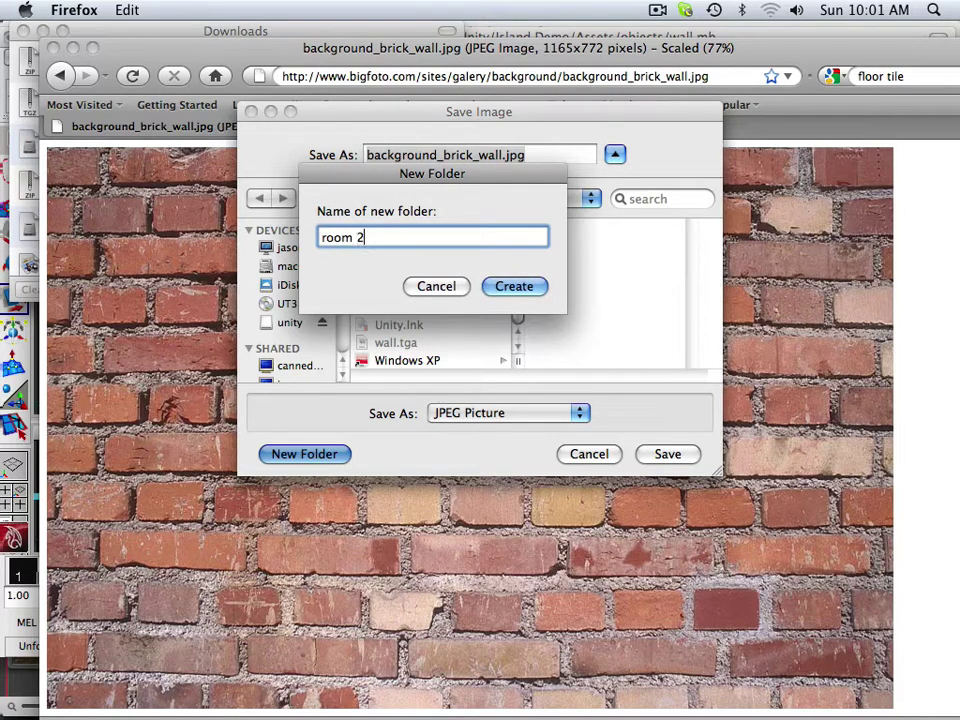
pyautogui.click(514, 290)
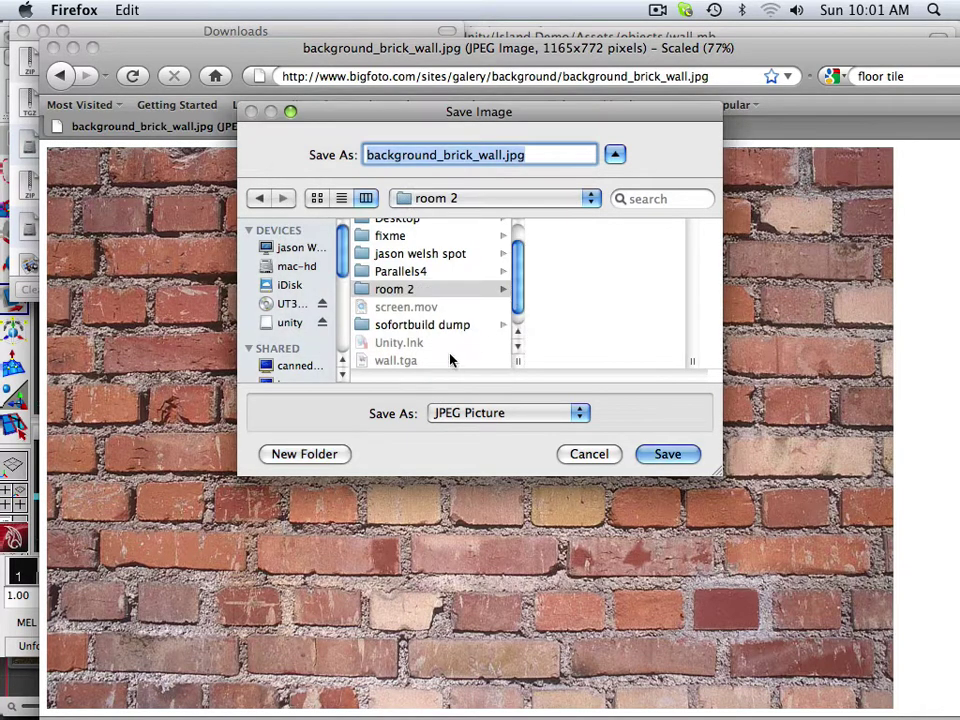
pyautogui.click(437, 291)
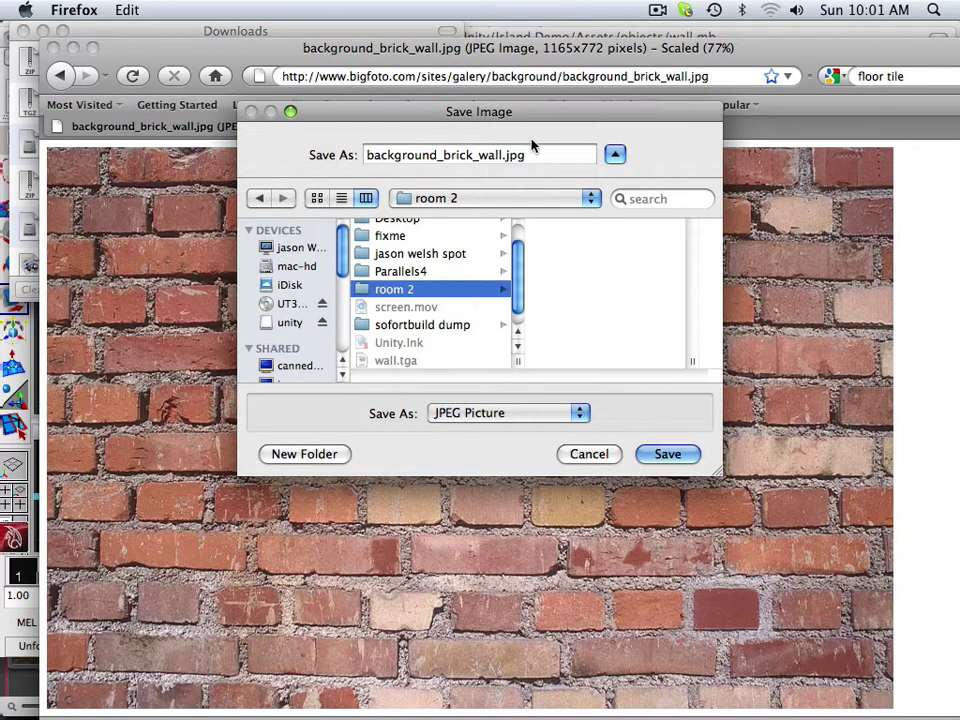
# Save the brick photo into room 2 under the name bricks
pyautogui.click(367, 155)
pyautogui.write('br')
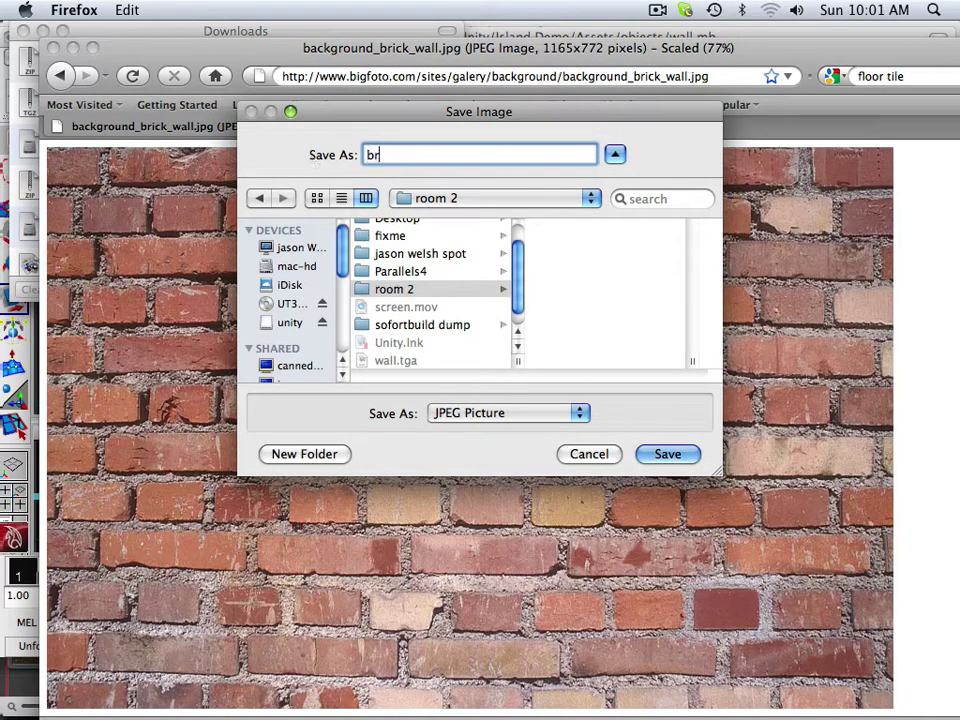
pyautogui.write('icks')
pyautogui.click(666, 453)
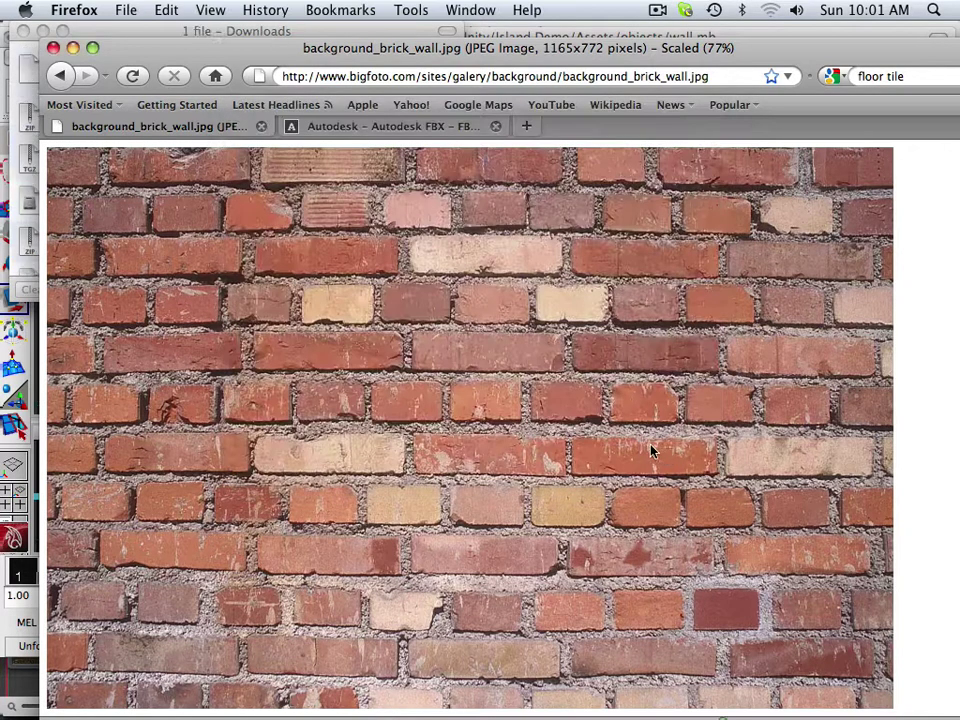
# Navigate the browser history back to the wallpaper designs image results
pyautogui.click(62, 79)
pyautogui.click(62, 79)
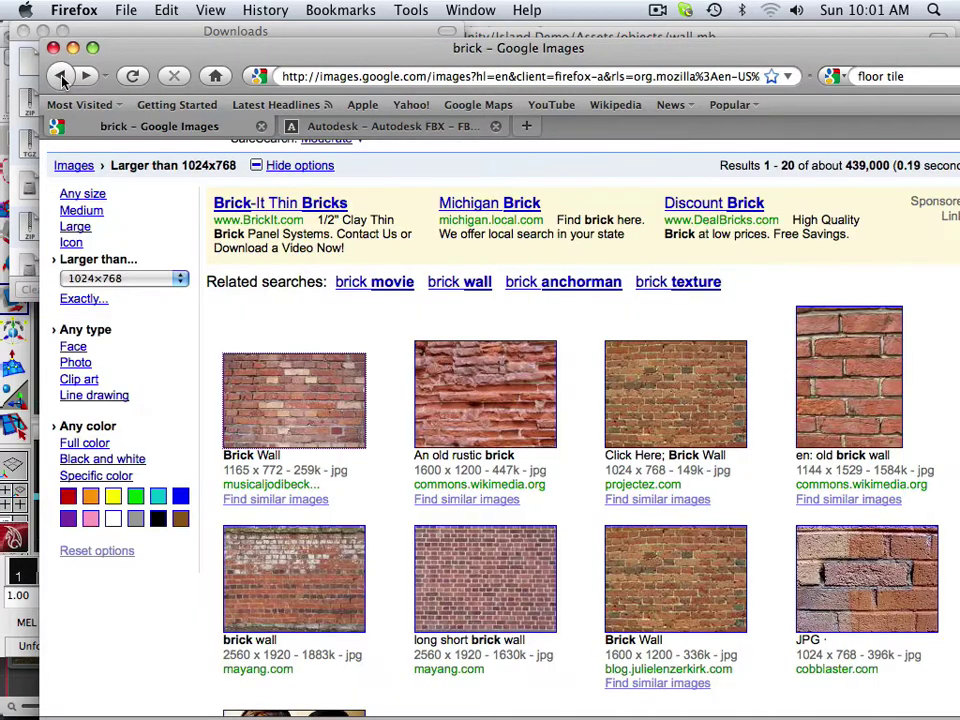
pyautogui.click(62, 79)
pyautogui.click(62, 79)
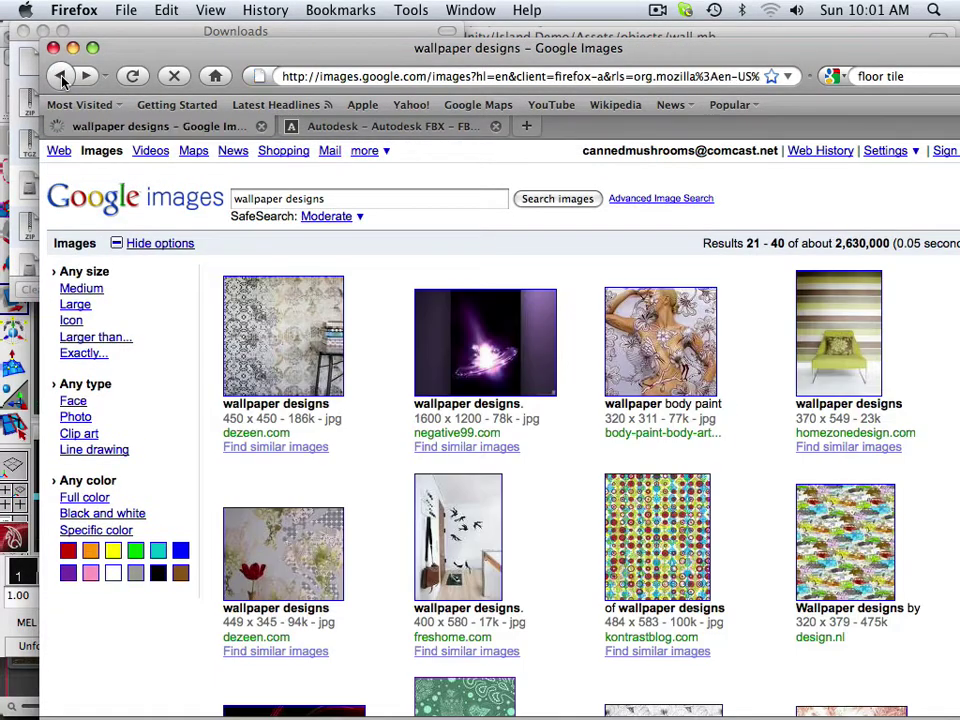
pyautogui.click(62, 79)
pyautogui.click(61, 78)
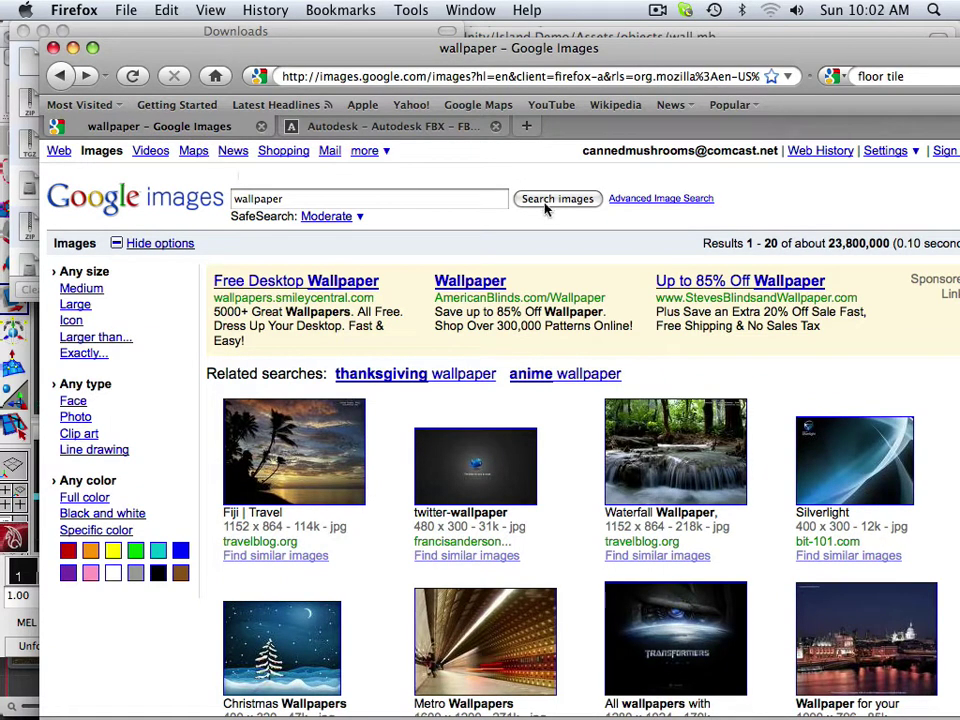
pyautogui.click(88, 77)
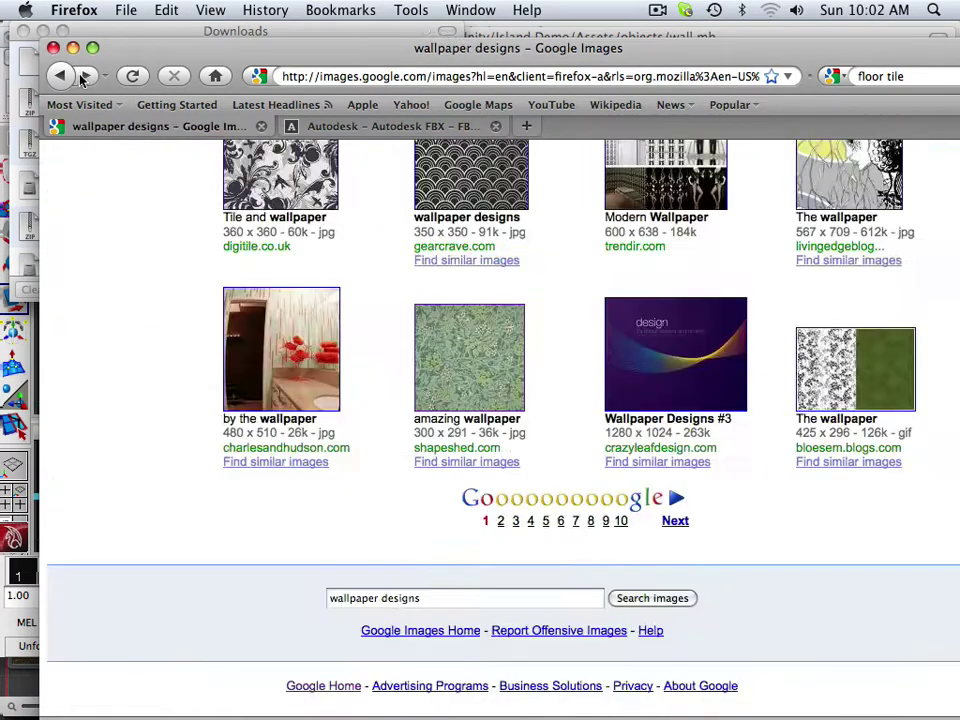
pyautogui.scroll(3, 418, 331)
pyautogui.scroll(-3, 420, 330)
pyautogui.scroll(3, 424, 336)
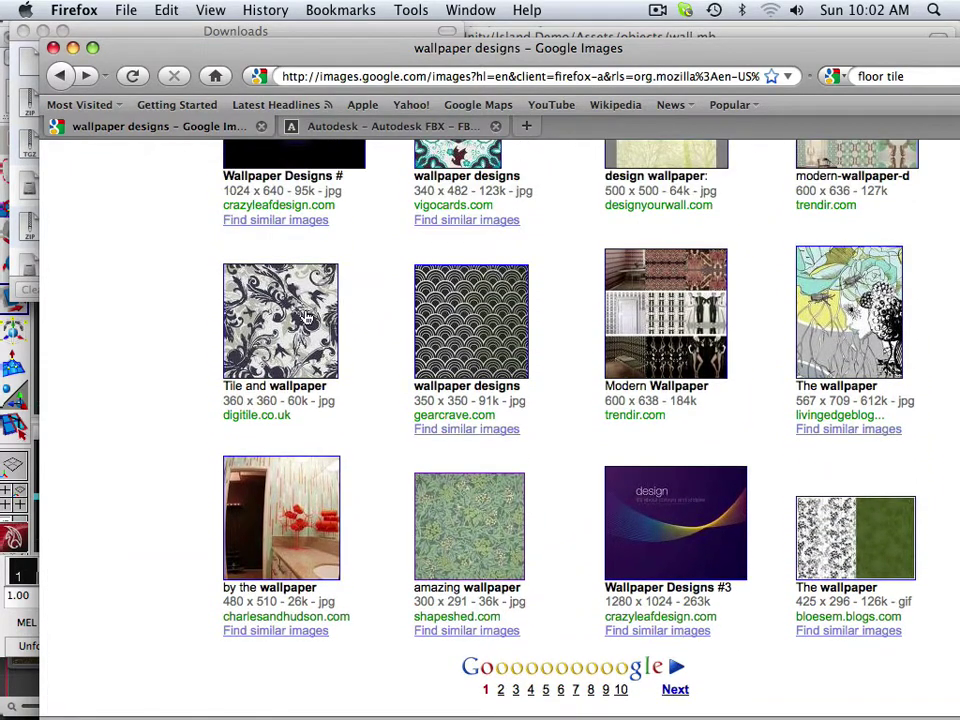
# Save the full-size bird-and-scroll Tile and wallpaper image as wall in room 2
pyautogui.click(305, 318)
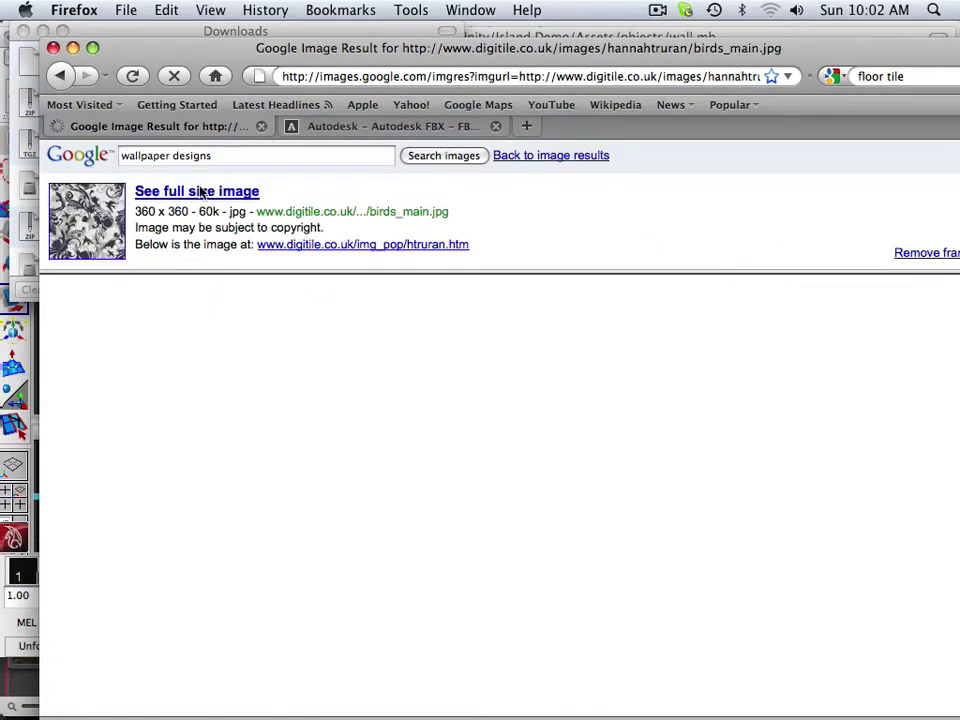
pyautogui.click(200, 191)
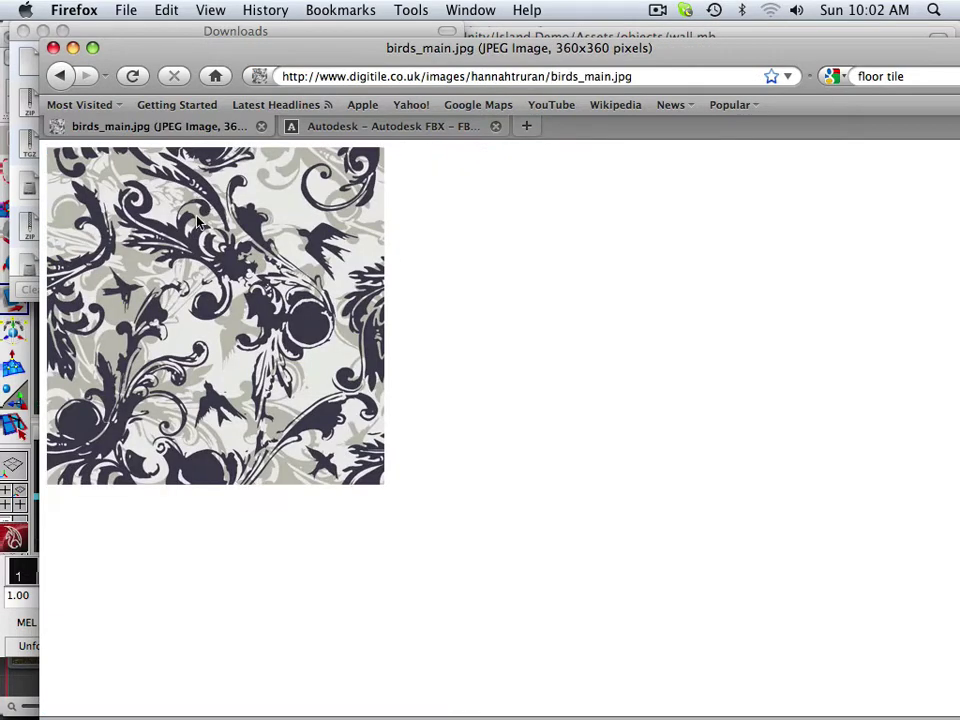
pyautogui.rightClick(198, 220)
pyautogui.click(245, 278)
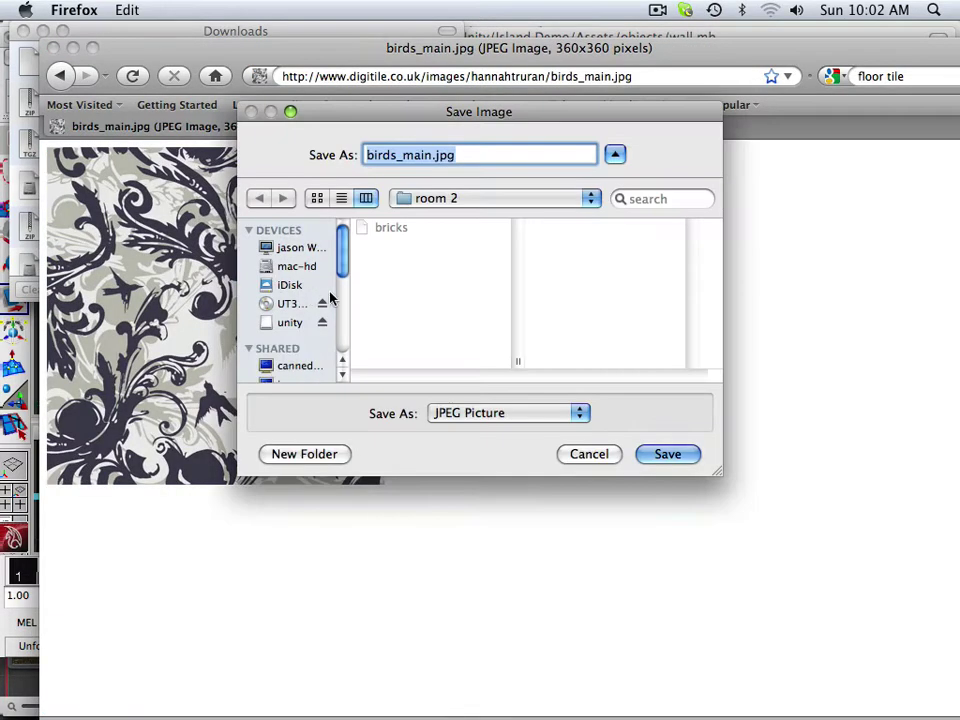
pyautogui.write('wal')
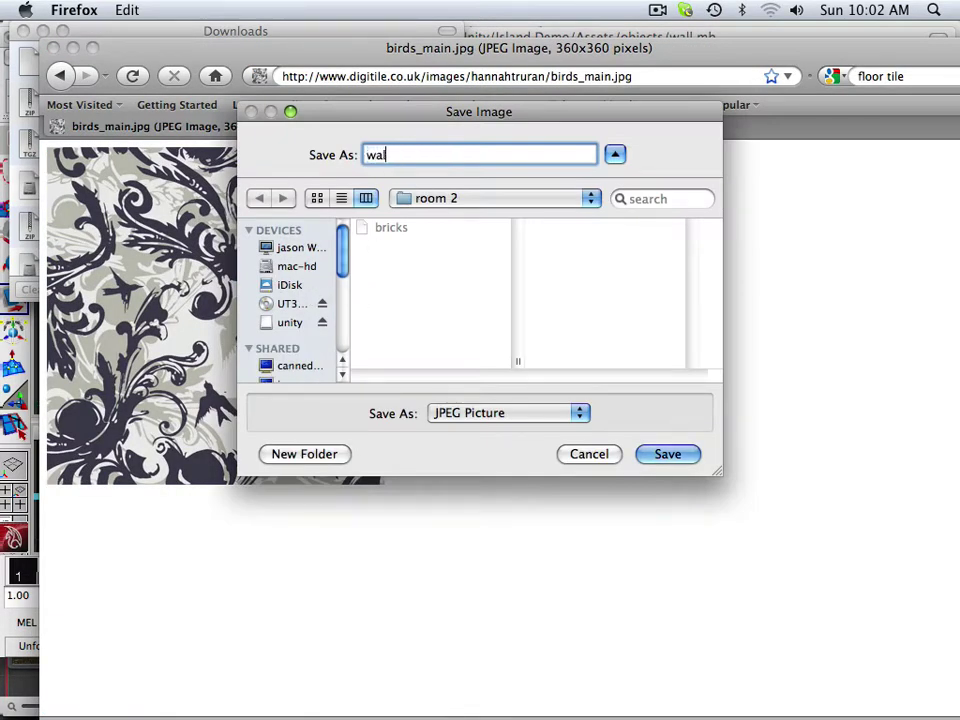
pyautogui.write('l')
pyautogui.click(676, 457)
pyautogui.click(59, 77)
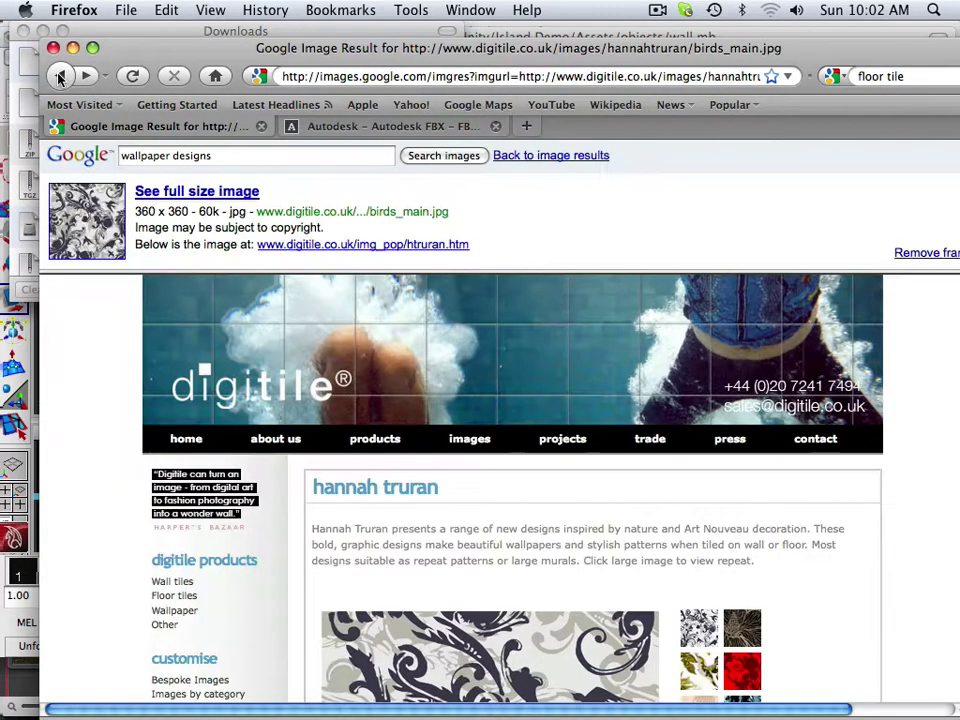
# Replace the image search words with tile and run the search
pyautogui.click(59, 77)
pyautogui.scroll(10, 330, 190)
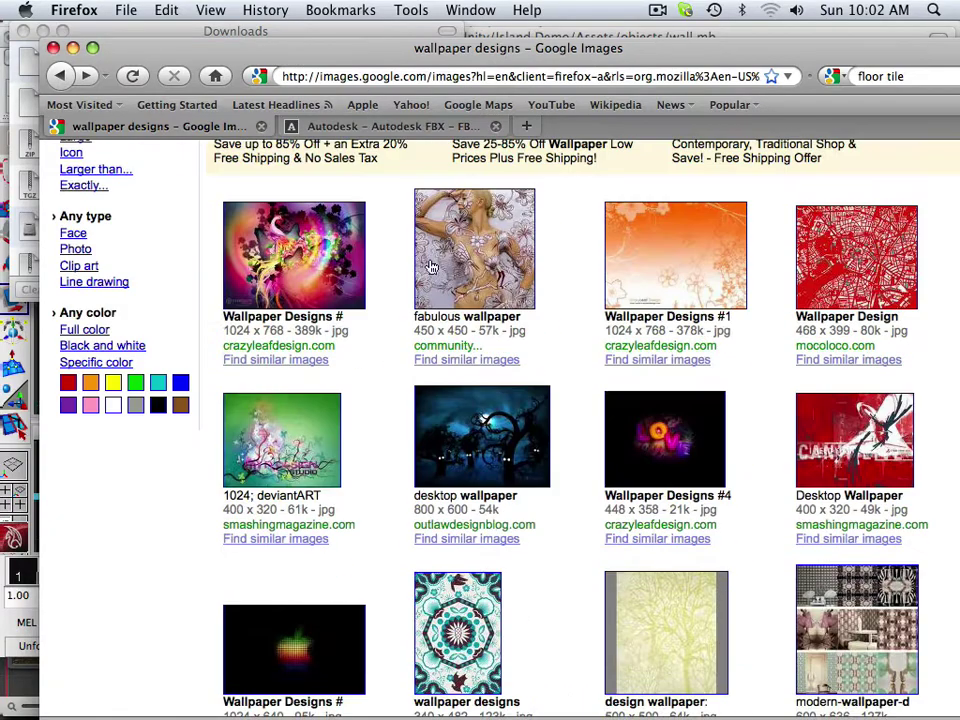
pyautogui.moveTo(377, 203); pyautogui.dragTo(165, 199)
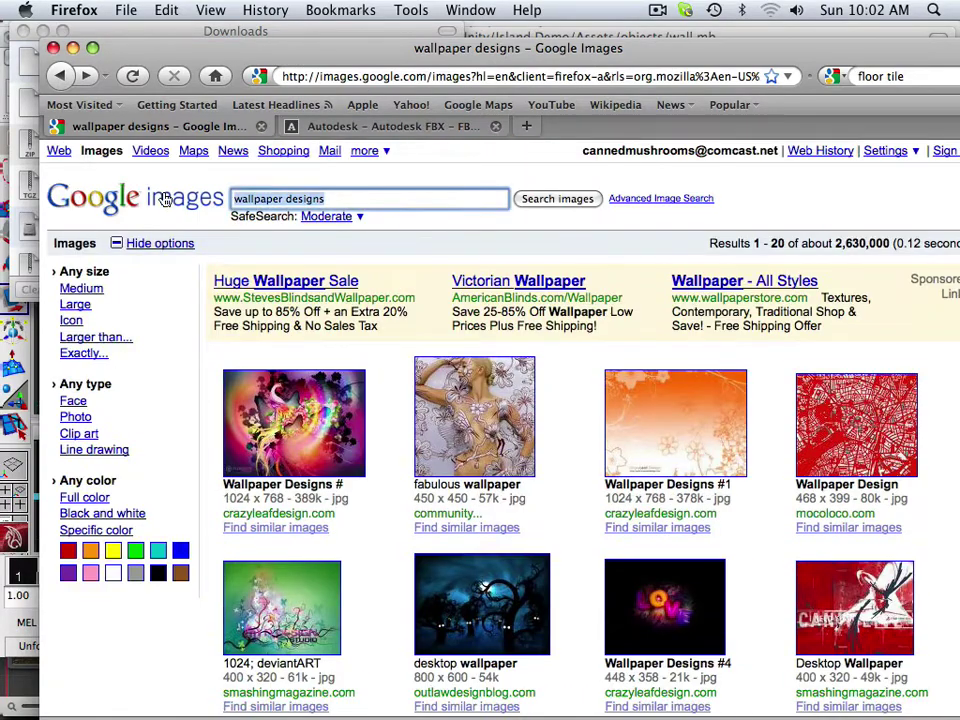
pyautogui.write('tile')
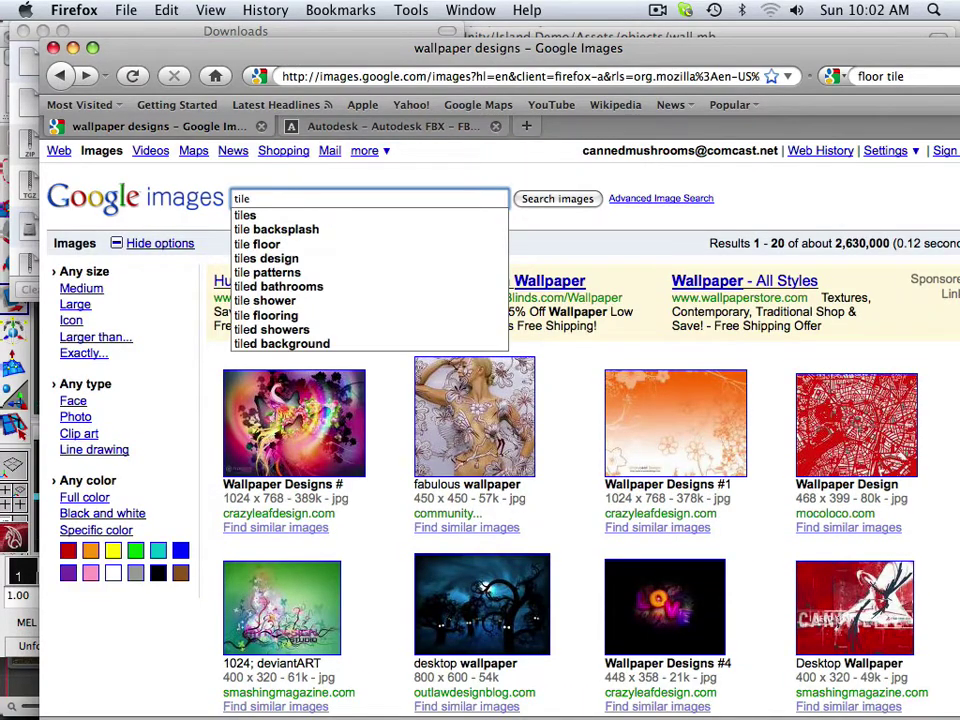
pyautogui.press('Return')
# Open the Vinyl Flor Tile result on page 2 at full size
pyautogui.scroll(-5, 262, 326)
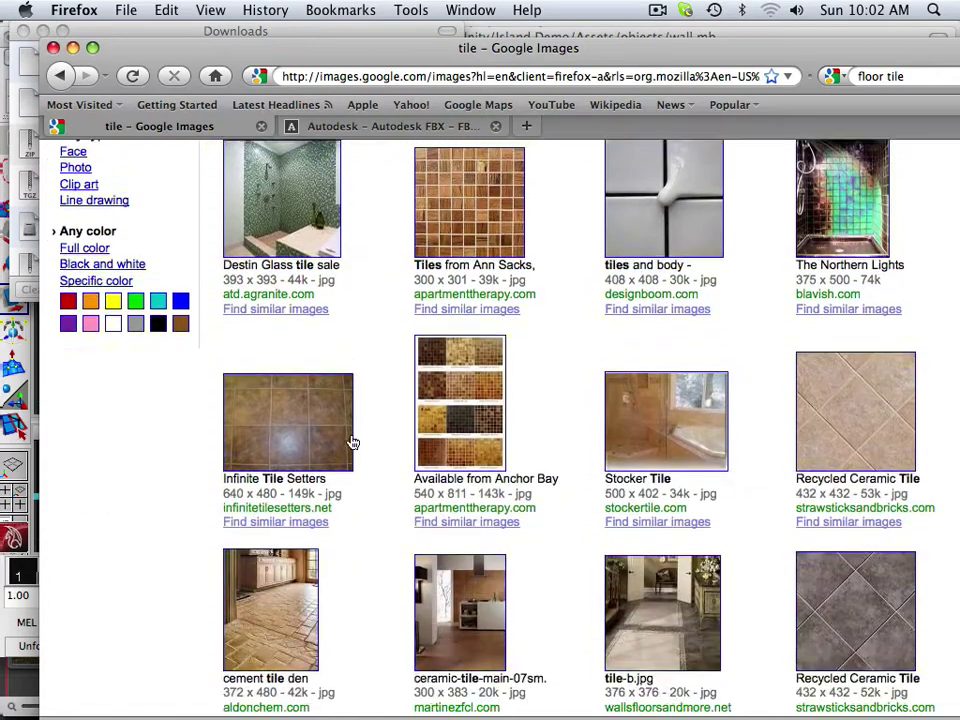
pyautogui.scroll(-6, 351, 440)
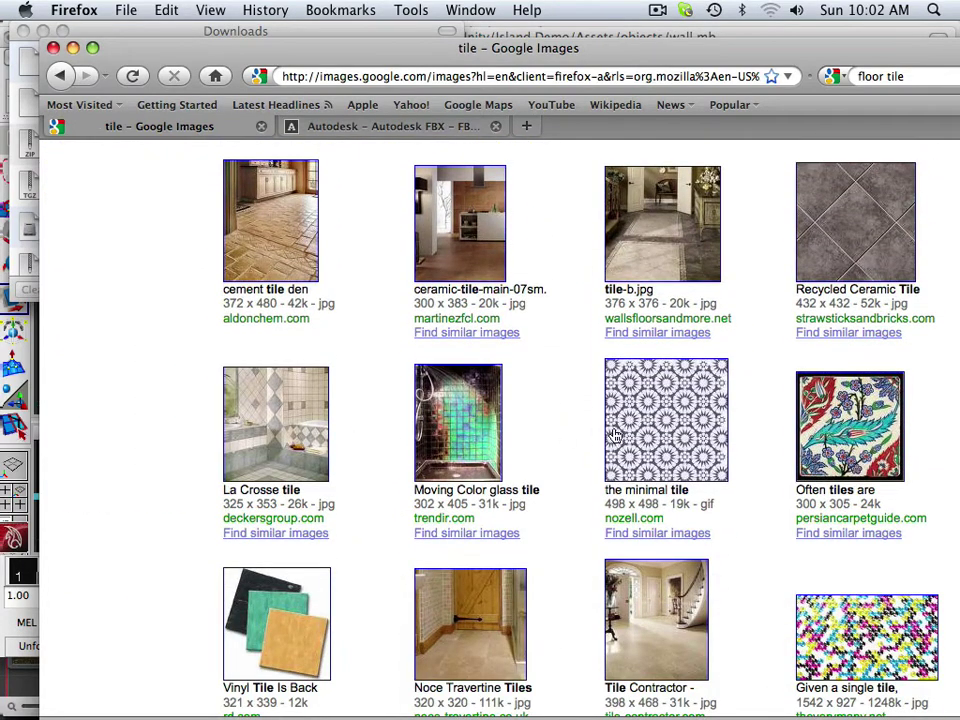
pyautogui.scroll(-4, 615, 435)
pyautogui.click(500, 547)
pyautogui.scroll(-5, 299, 435)
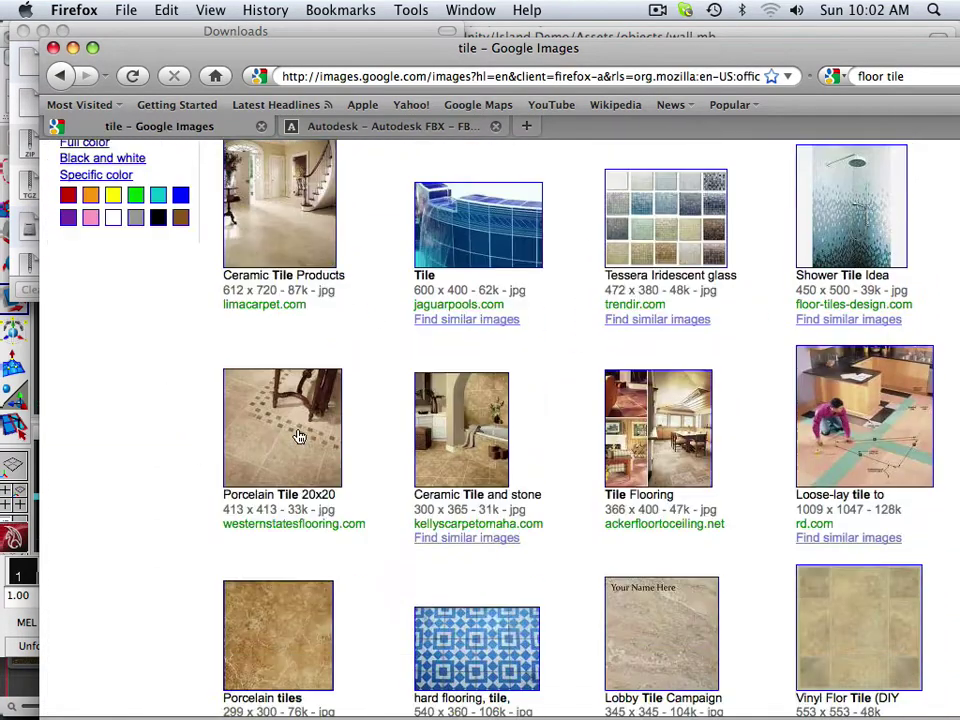
pyautogui.scroll(-3, 299, 436)
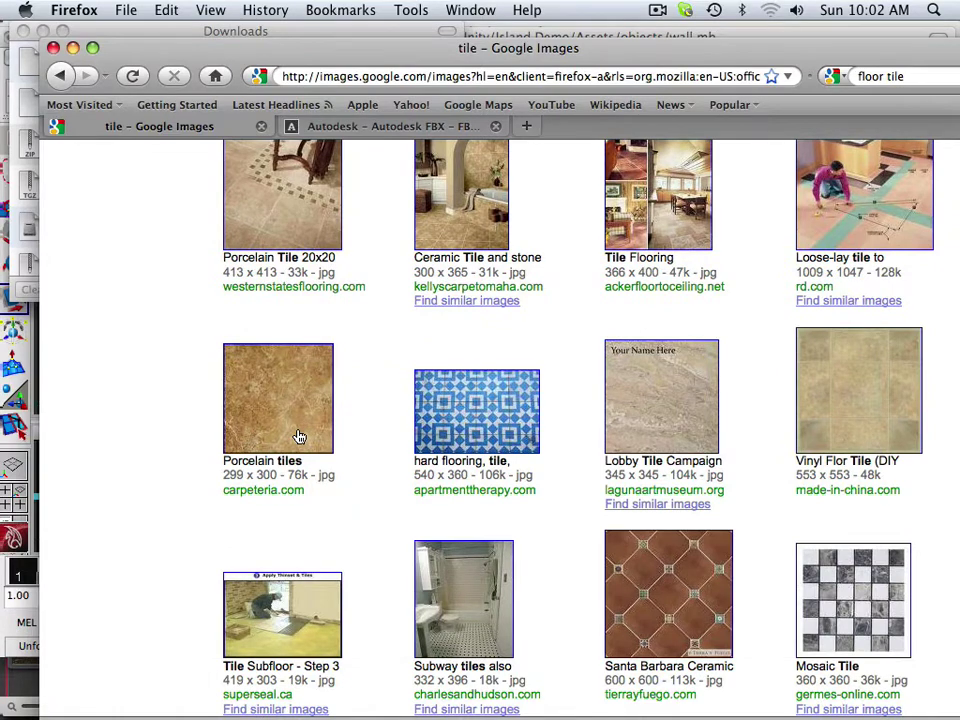
pyautogui.scroll(-2, 299, 436)
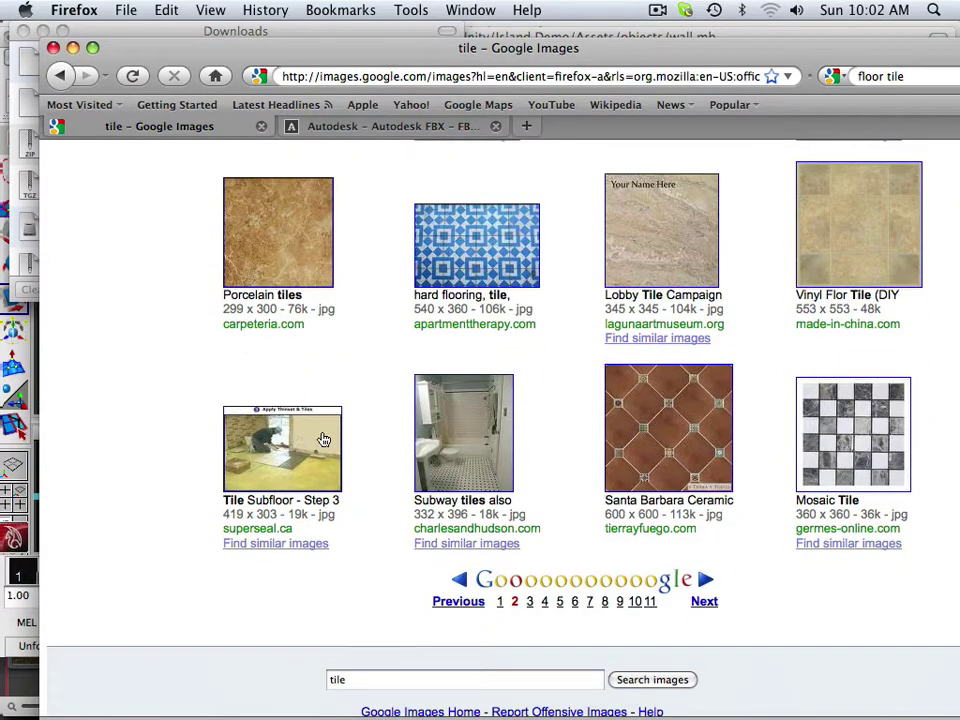
pyautogui.click(849, 273)
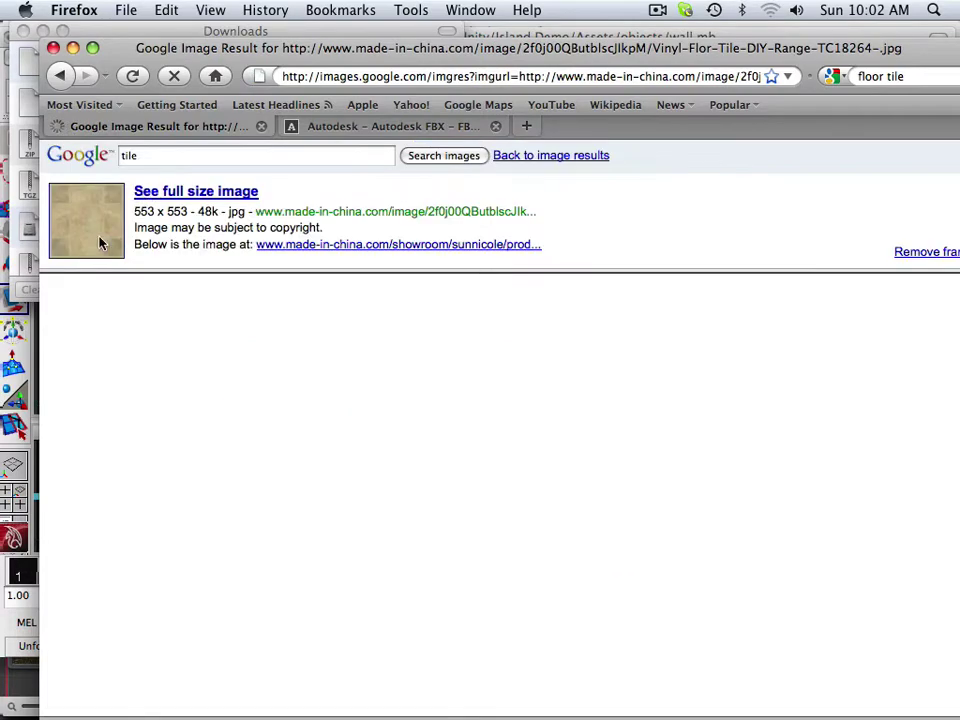
pyautogui.click(101, 242)
# Save the vinyl tile image as tile in room 2, then return to Maya's wall model
pyautogui.rightClick(207, 275)
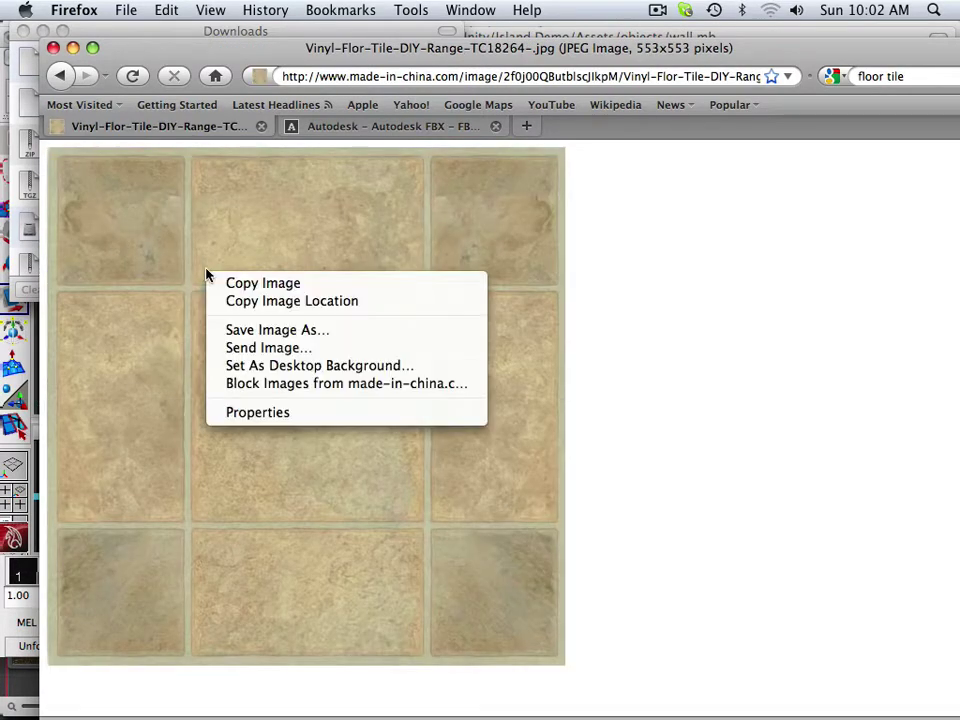
pyautogui.click(302, 332)
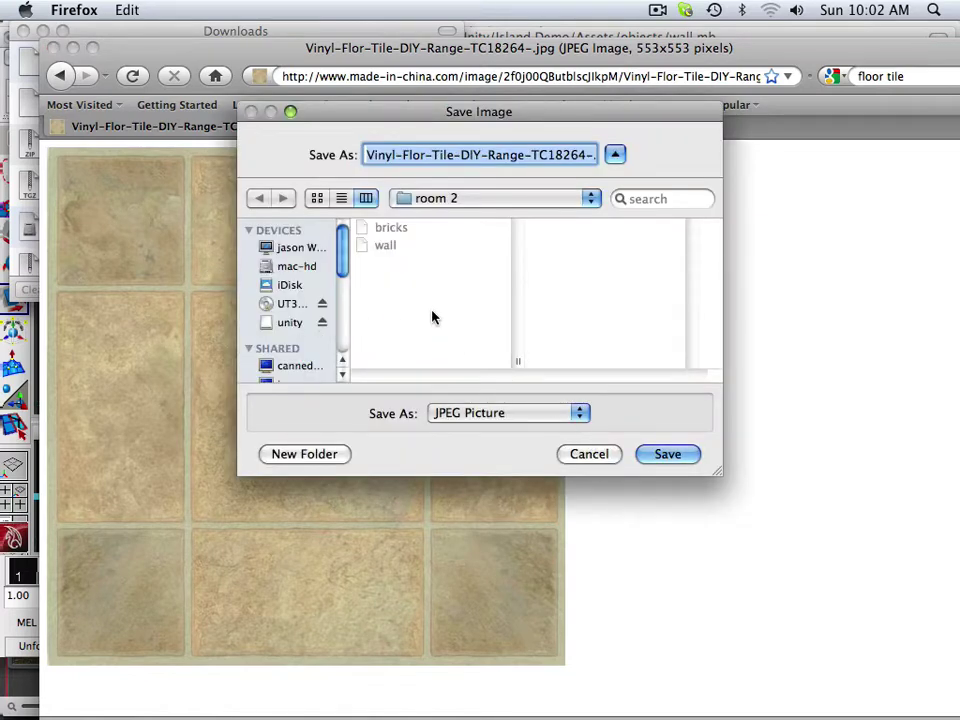
pyautogui.write('tile')
pyautogui.press('Return')
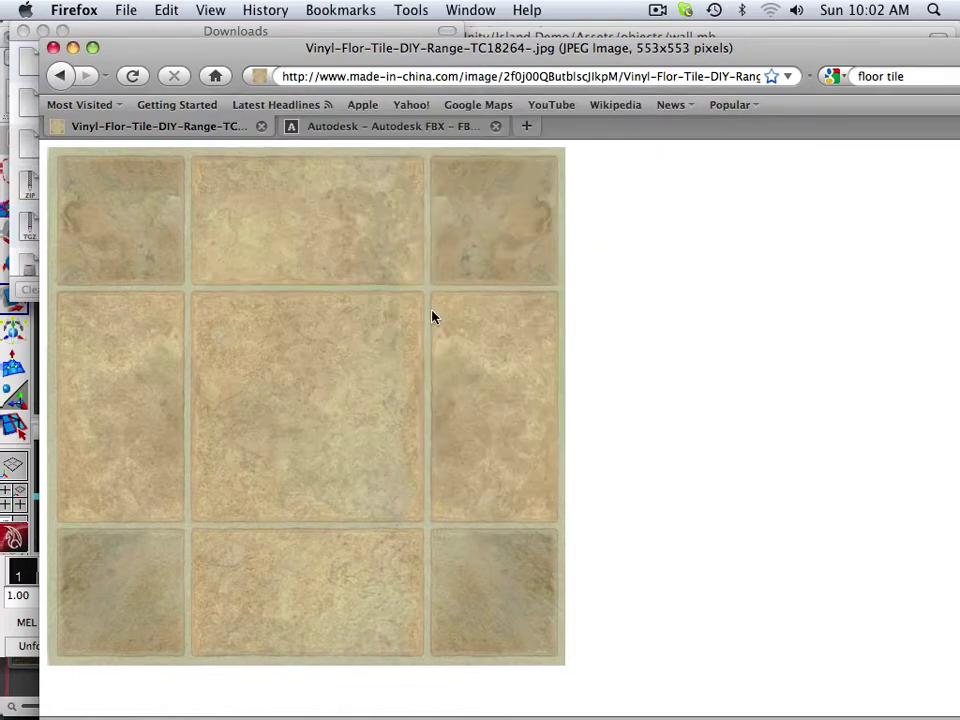
pyautogui.click(30, 511)
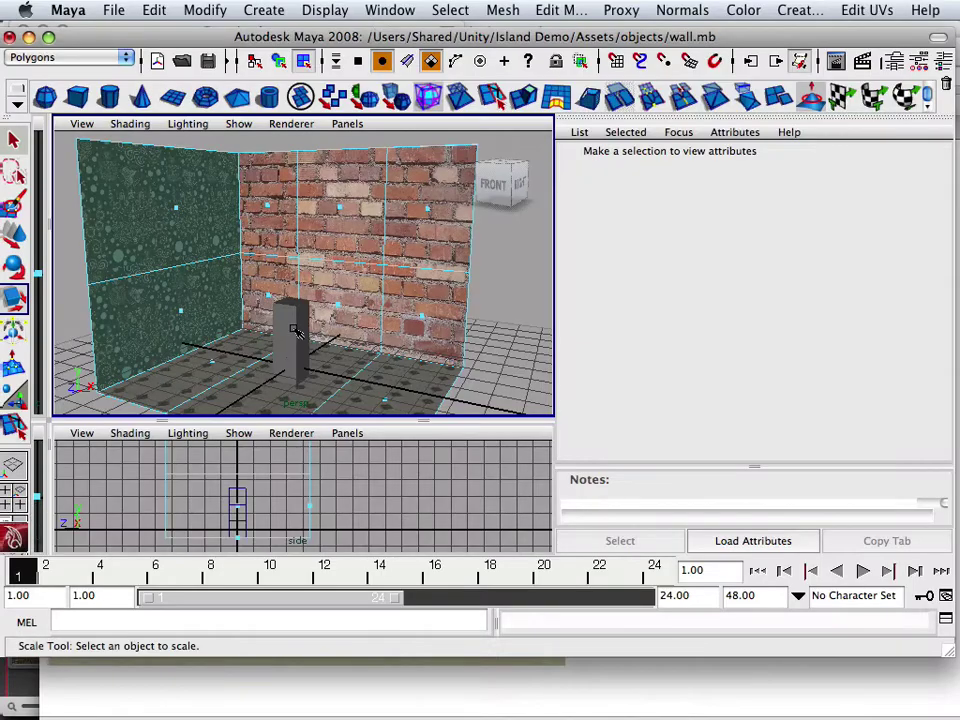
pyautogui.keyDown('alt'); pyautogui.moveTo(293, 328); pyautogui.dragTo(195, 310); pyautogui.keyUp('alt')
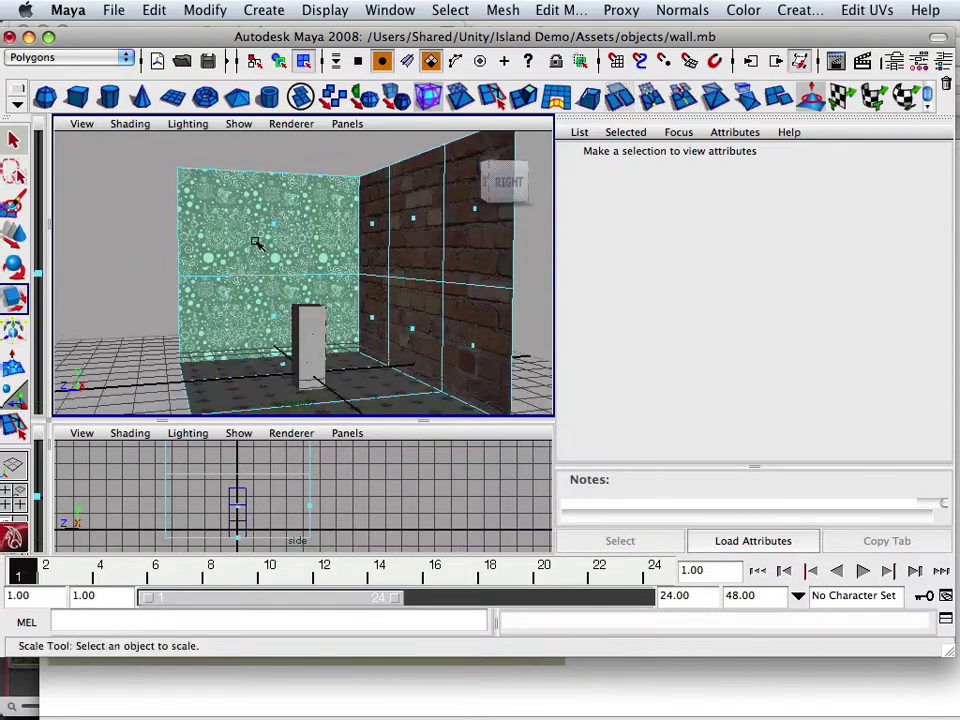
# Switch to face selection and select the left wall's inner face
pyautogui.moveTo(273, 228); pyautogui.dragTo(285, 286, button='right')
pyautogui.keyDown('alt'); pyautogui.moveTo(290, 288); pyautogui.dragTo(315, 285); pyautogui.keyUp('alt')
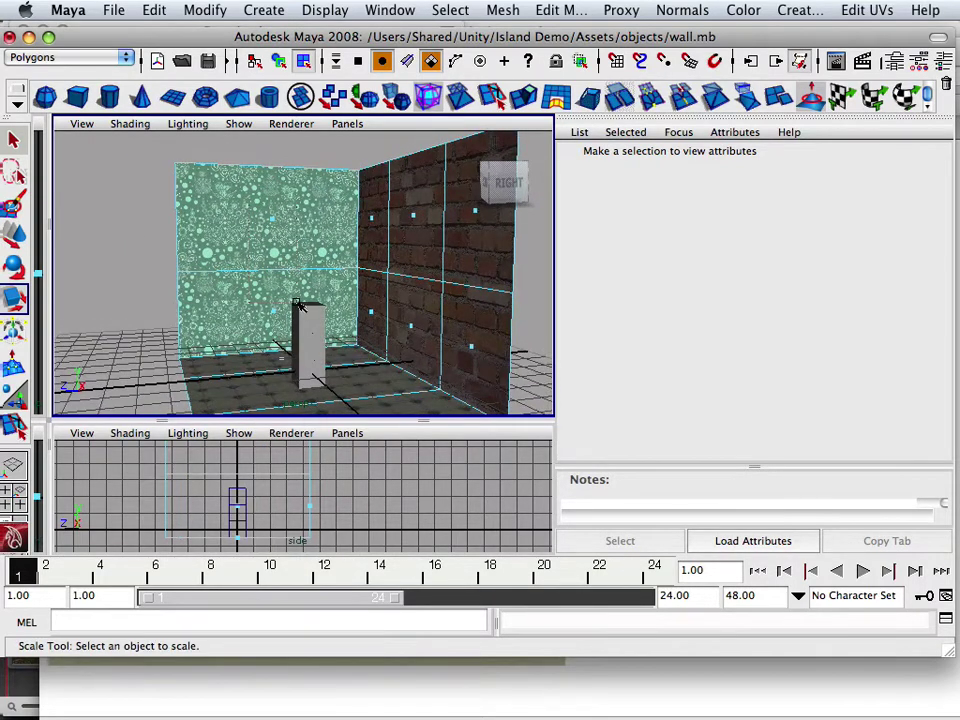
pyautogui.click(225, 240)
pyautogui.keyDown('alt'); pyautogui.moveTo(225, 240); pyautogui.dragTo(233, 298); pyautogui.keyUp('alt')
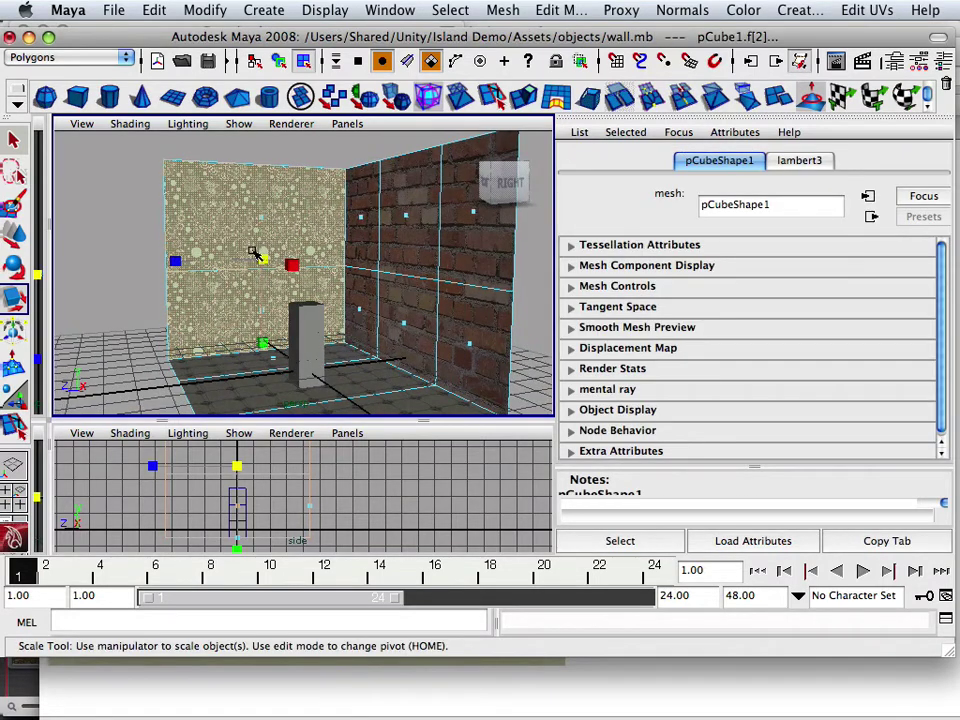
pyautogui.scroll(3, 256, 256)
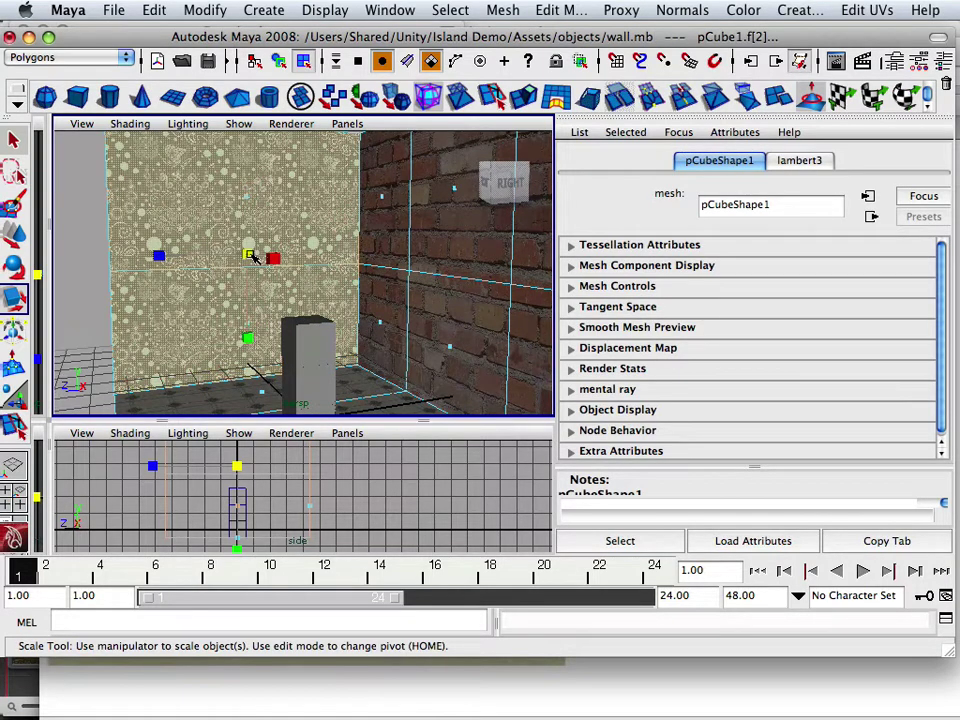
pyautogui.moveTo(255, 258); pyautogui.dragTo(230, 534, button='right')
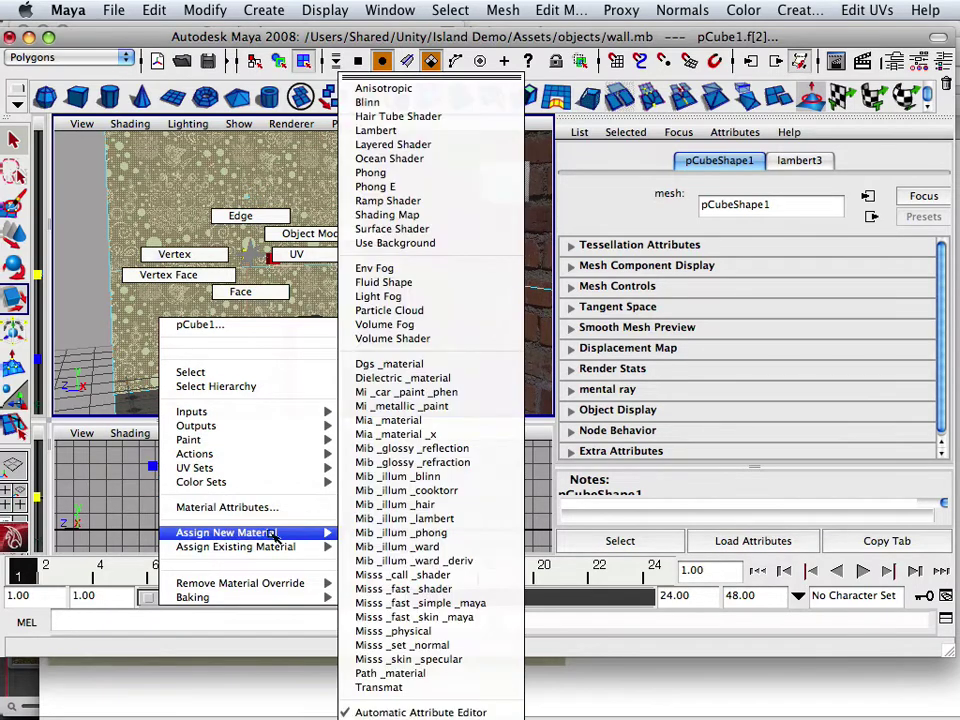
# Assign a new Lambert material to the face and name it wallpaper
pyautogui.moveTo(290, 540); pyautogui.dragTo(393, 132, button='right')
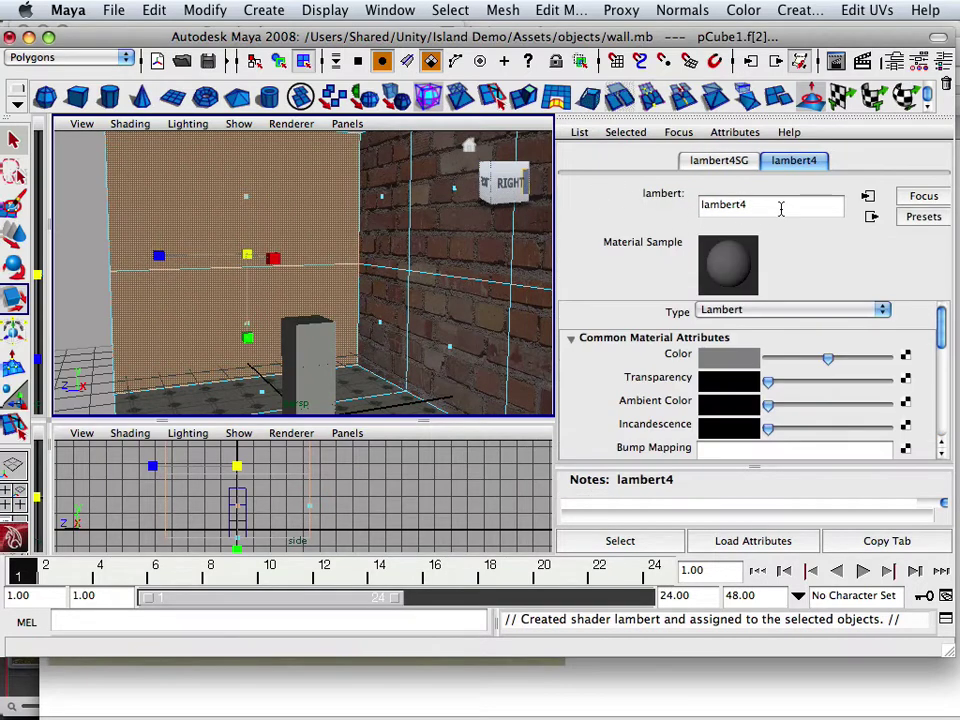
pyautogui.click(778, 207)
pyautogui.write('wallpap')
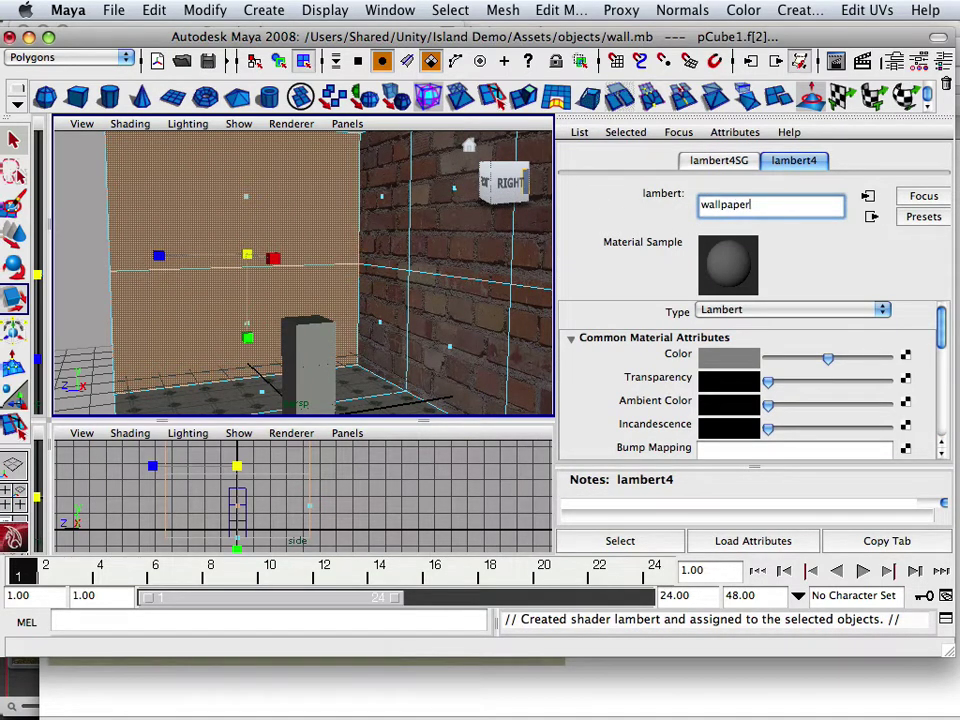
pyautogui.press('Return')
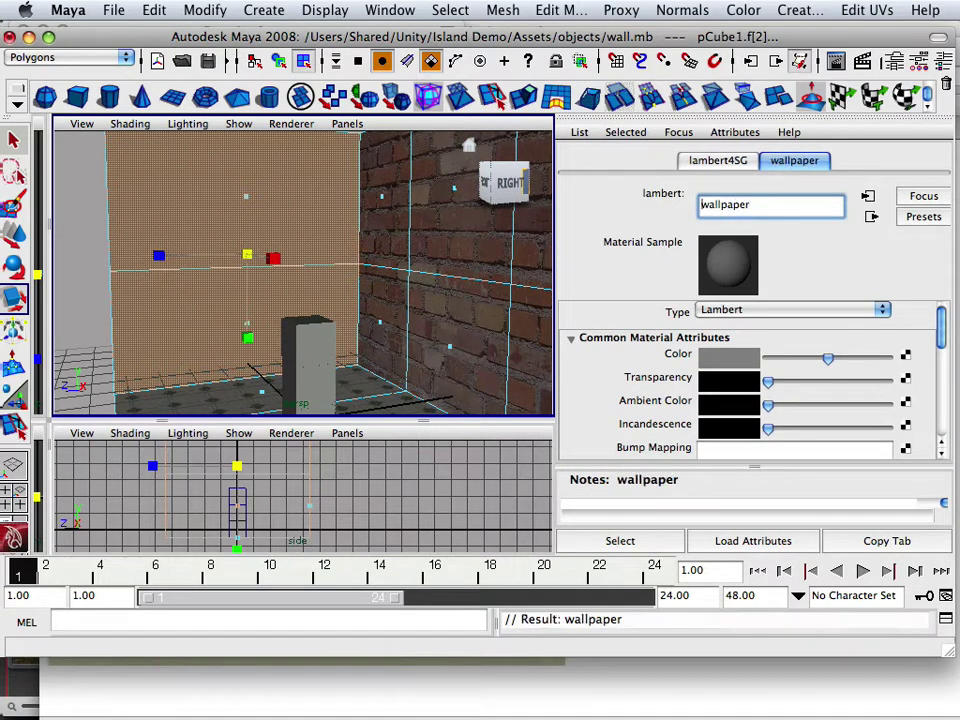
# Map a File texture to the wallpaper Color and browse for its image
pyautogui.click(905, 355)
pyautogui.click(544, 494)
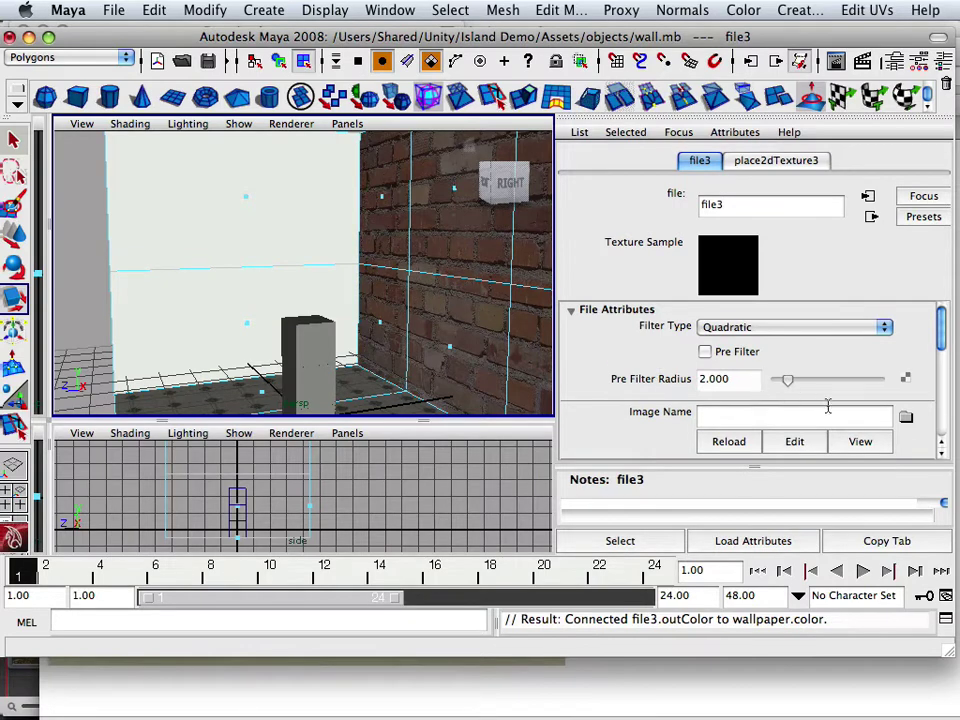
pyautogui.scroll(-2, 800, 395)
pyautogui.click(904, 390)
pyautogui.scroll(-3, 377, 320)
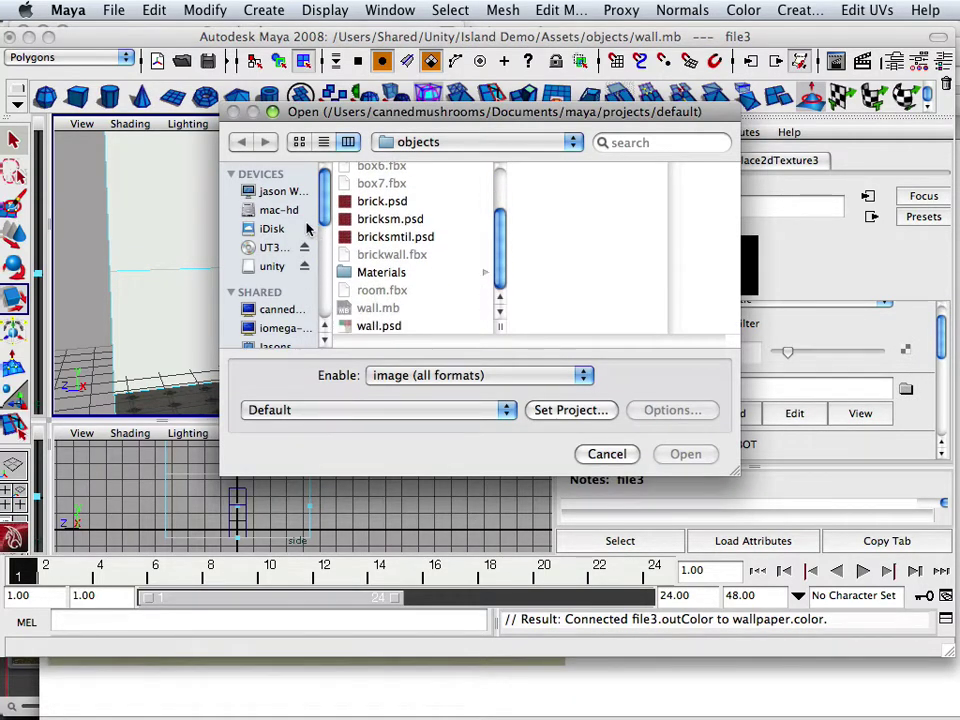
# Go to Desktop > room 2, list all file types and select the wall image
pyautogui.scroll(-3, 306, 240)
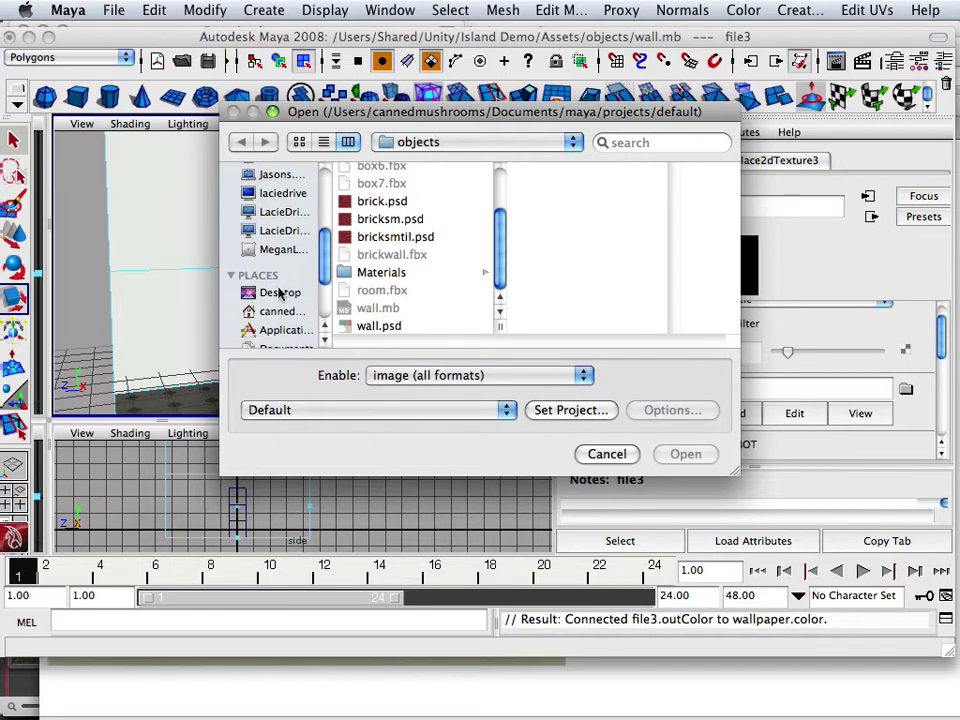
pyautogui.click(279, 292)
pyautogui.scroll(-1, 445, 289)
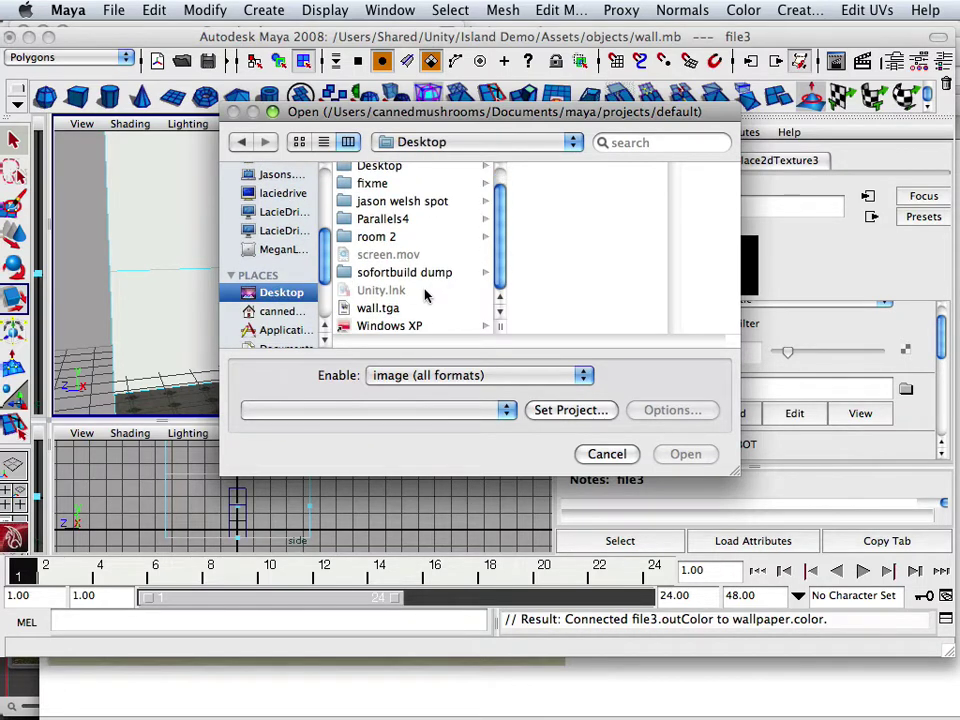
pyautogui.scroll(1, 394, 309)
pyautogui.scroll(-1, 394, 300)
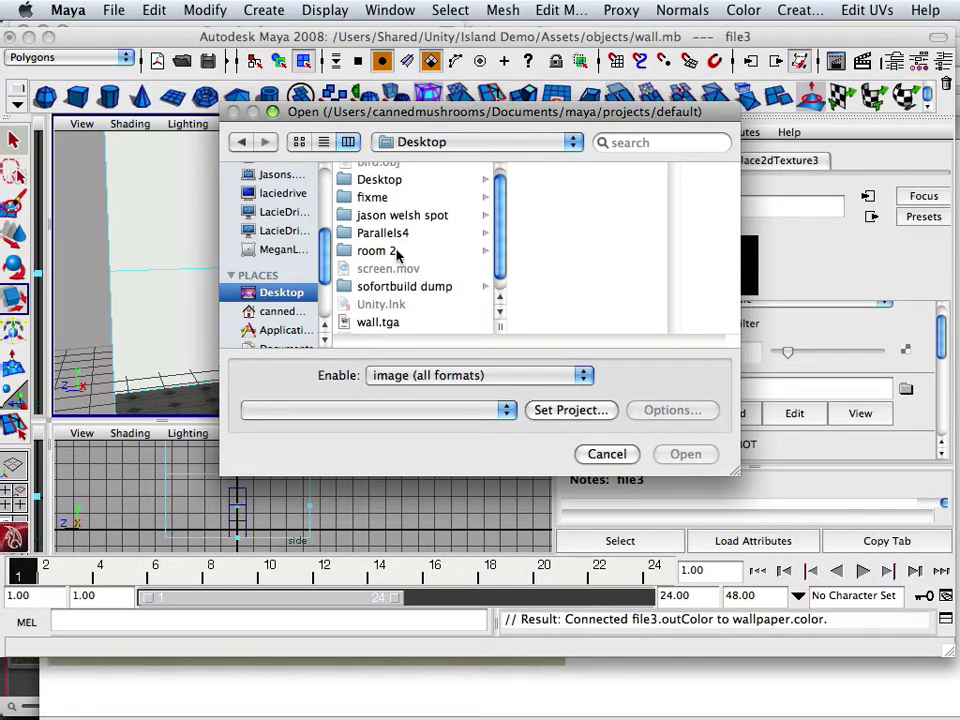
pyautogui.click(396, 252)
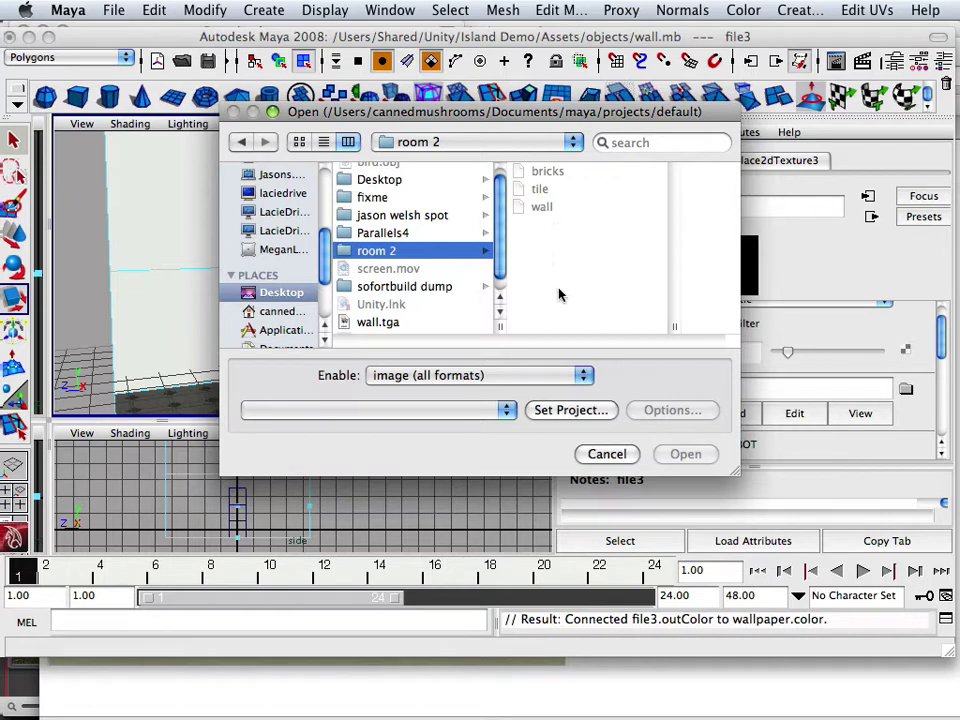
pyautogui.click(546, 375)
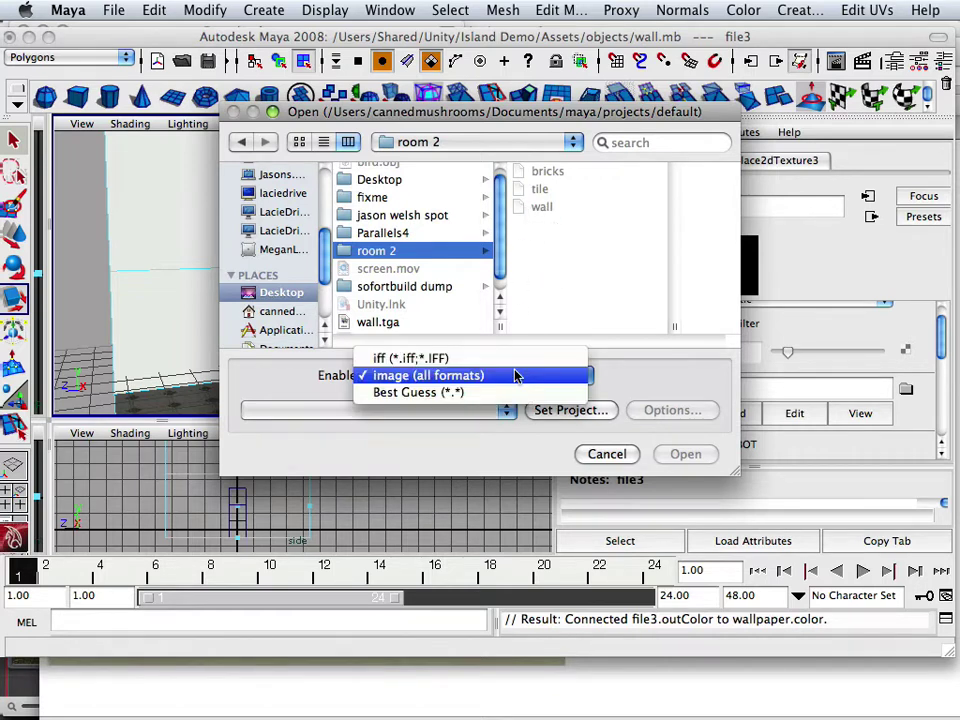
pyautogui.click(474, 393)
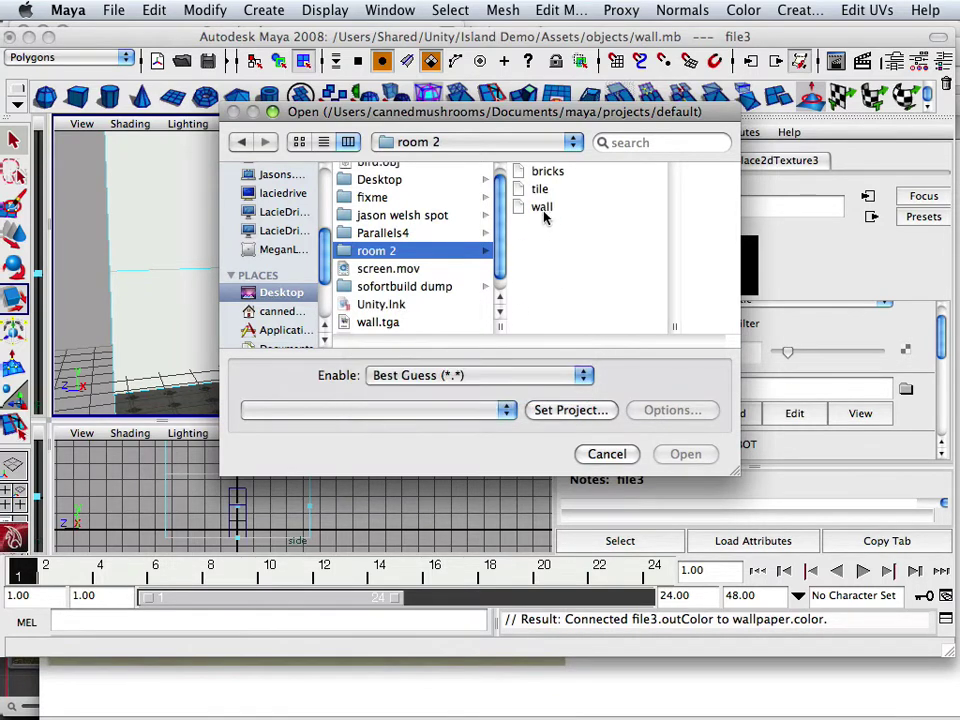
pyautogui.click(546, 208)
# Load the wall image into file3 as the wallpaper texture
pyautogui.click(685, 453)
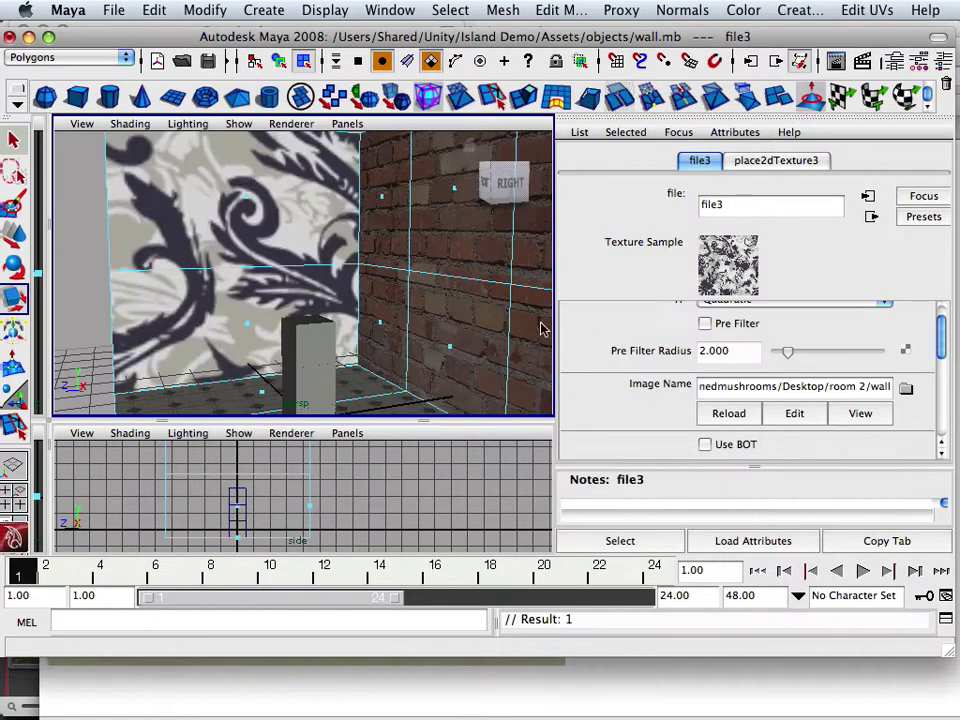
pyautogui.scroll(-5, 765, 448)
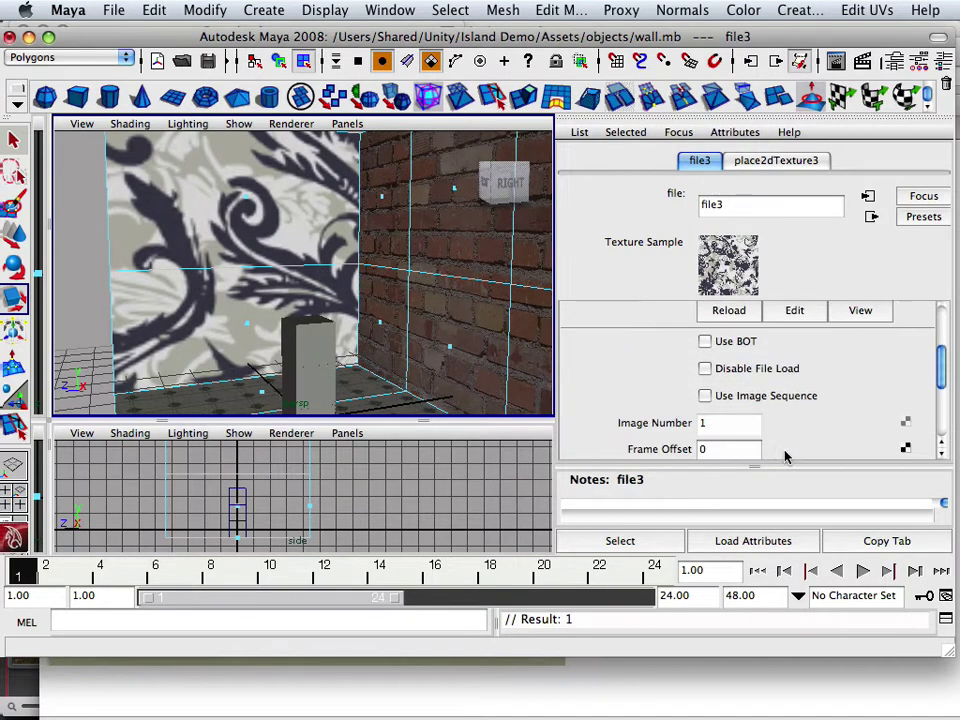
pyautogui.scroll(2, 769, 446)
pyautogui.scroll(2, 769, 446)
# Open place2dTexture3, try interactive placement, and dolly in toward the wallpapered wall
pyautogui.click(771, 161)
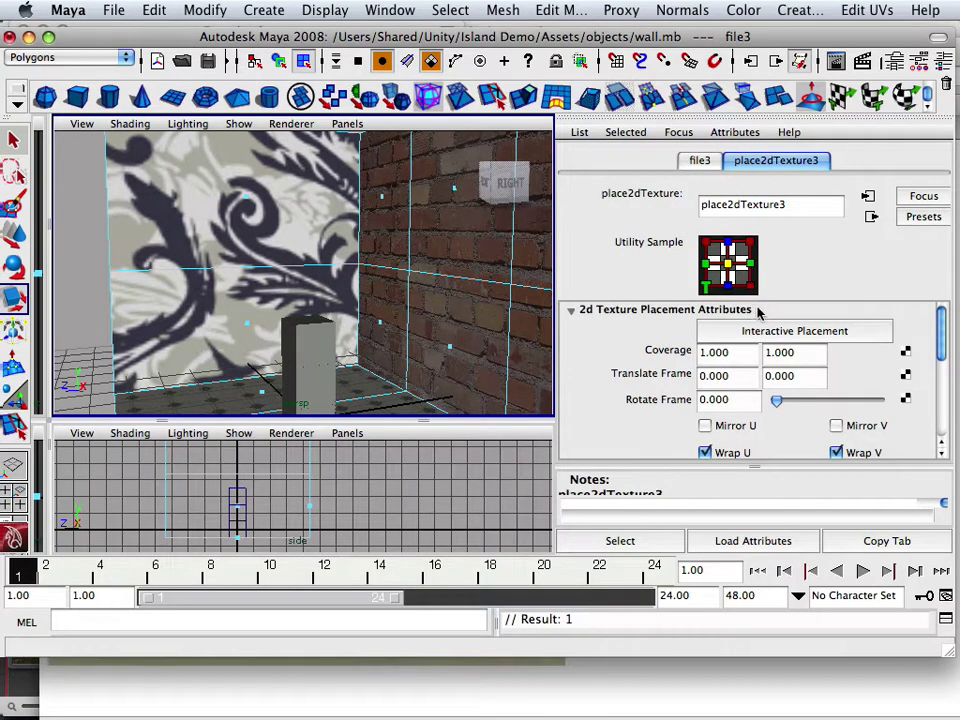
pyautogui.click(762, 333)
pyautogui.keyDown('alt'); pyautogui.moveTo(429, 317); pyautogui.dragTo(320, 293, button='right'); pyautogui.keyUp('alt')
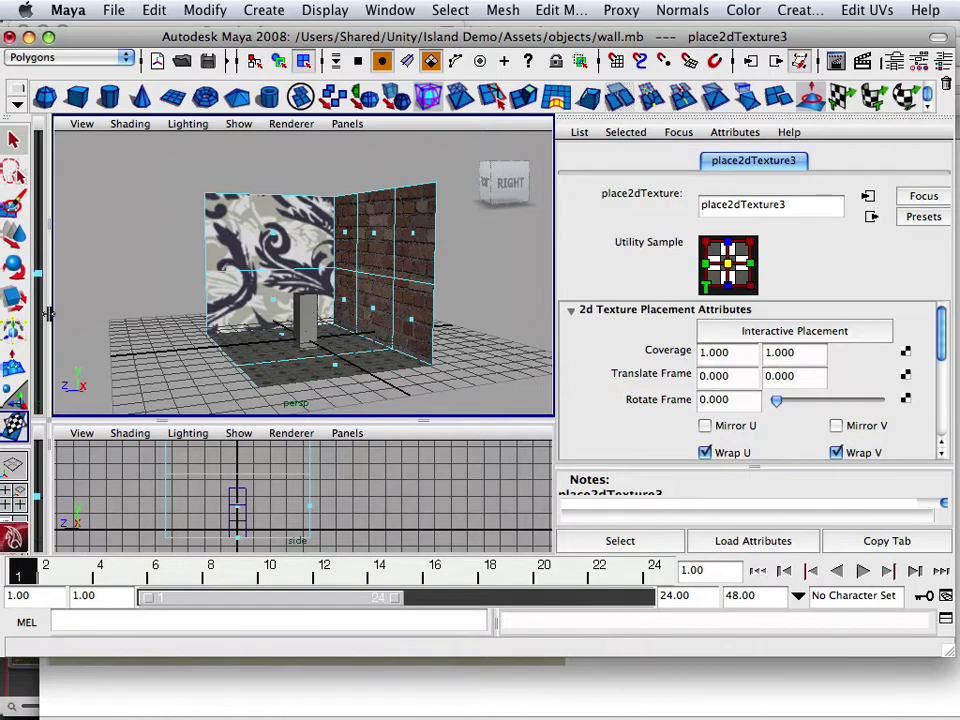
pyautogui.moveTo(47, 313); pyautogui.dragTo(130, 295)
pyautogui.click(722, 330)
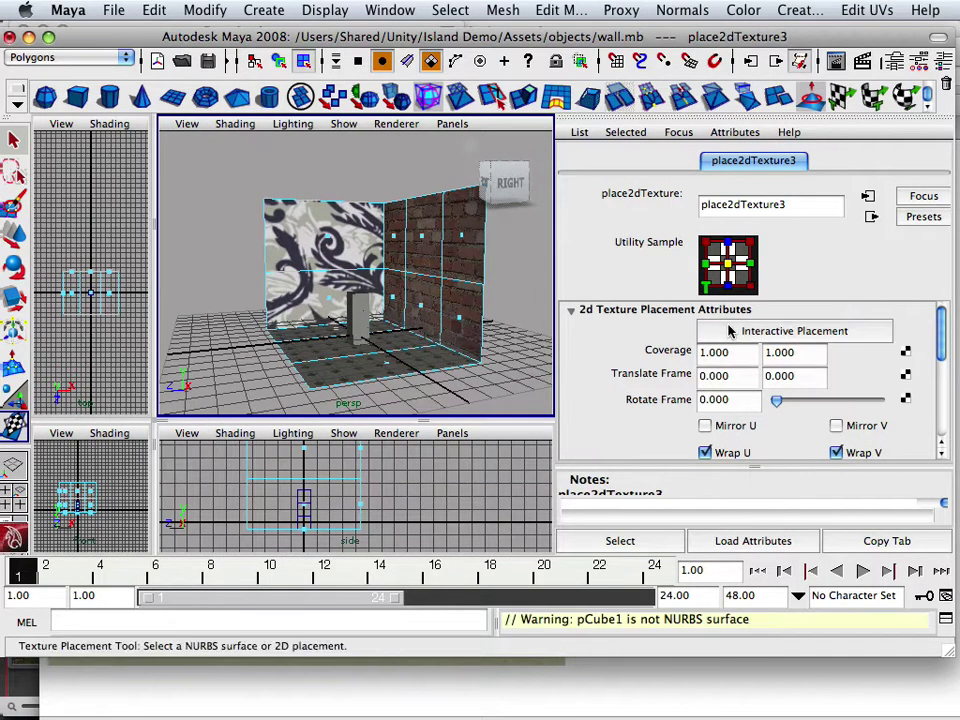
pyautogui.scroll(4, 220, 228)
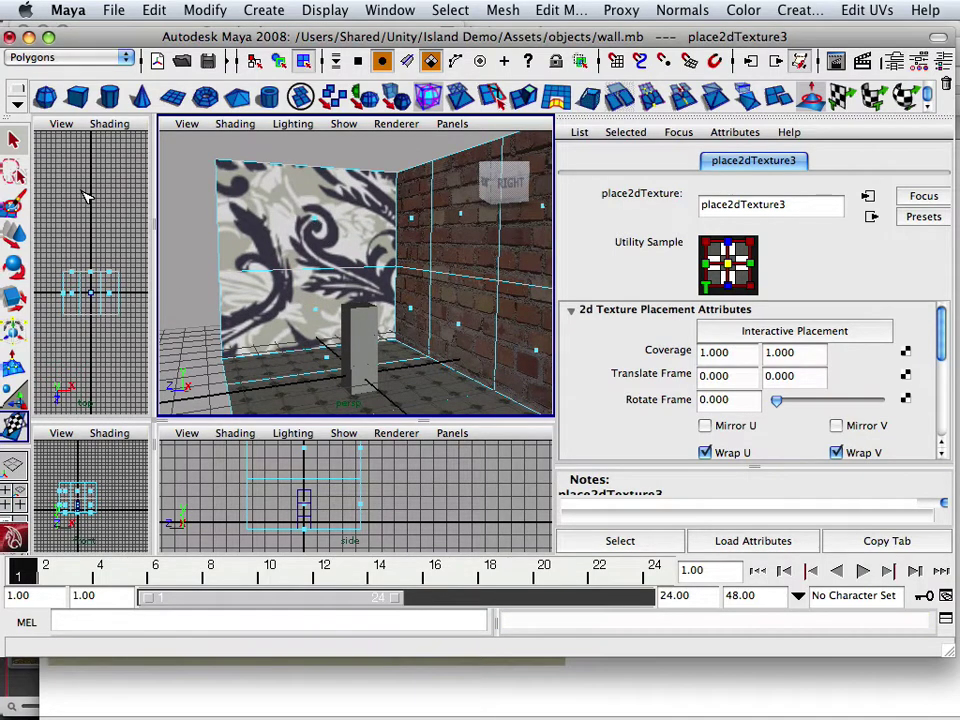
# Select the upper and lower faces of the wallpaper wall
pyautogui.click(14, 234)
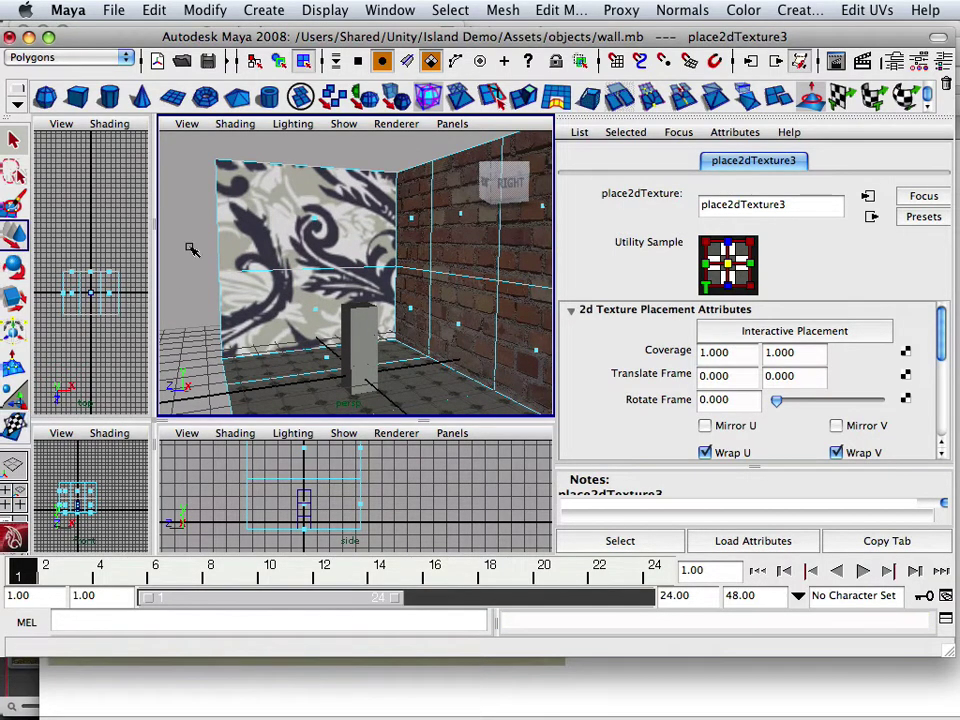
pyautogui.click(318, 222)
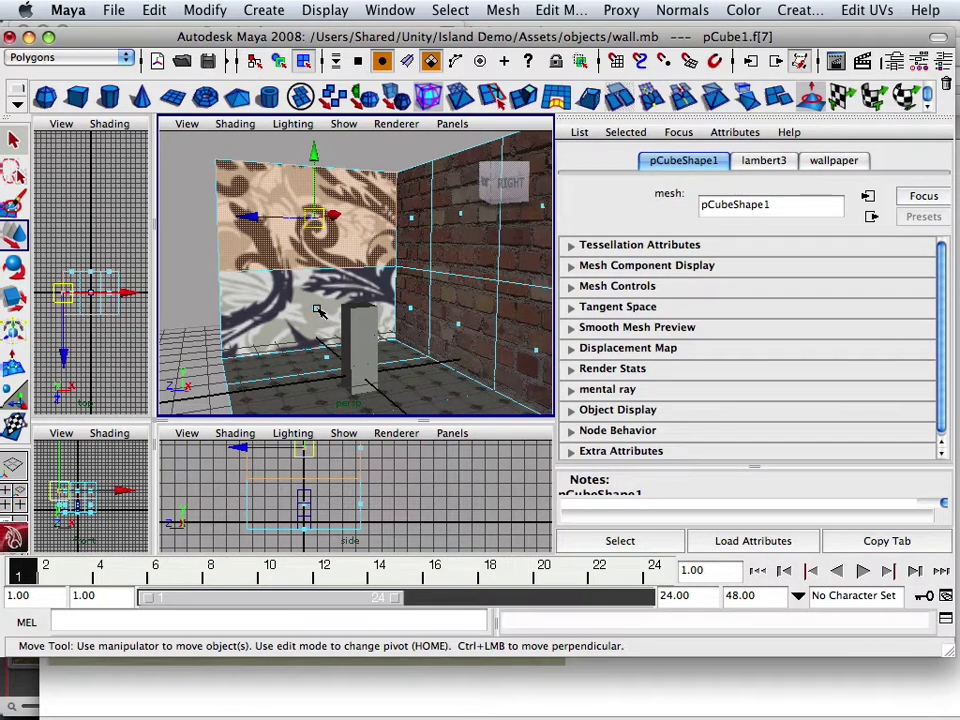
pyautogui.click(318, 312)
# Bring up the wallpaper texture's place2dTexture3 node and scroll down to its Repeat UV fields
pyautogui.click(836, 160)
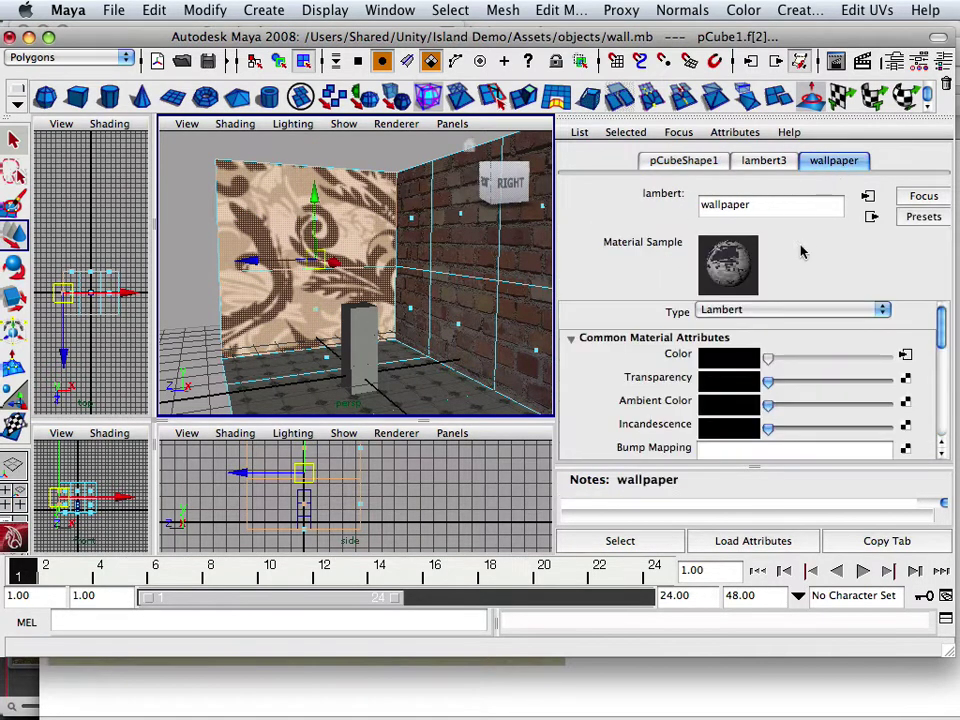
pyautogui.click(873, 217)
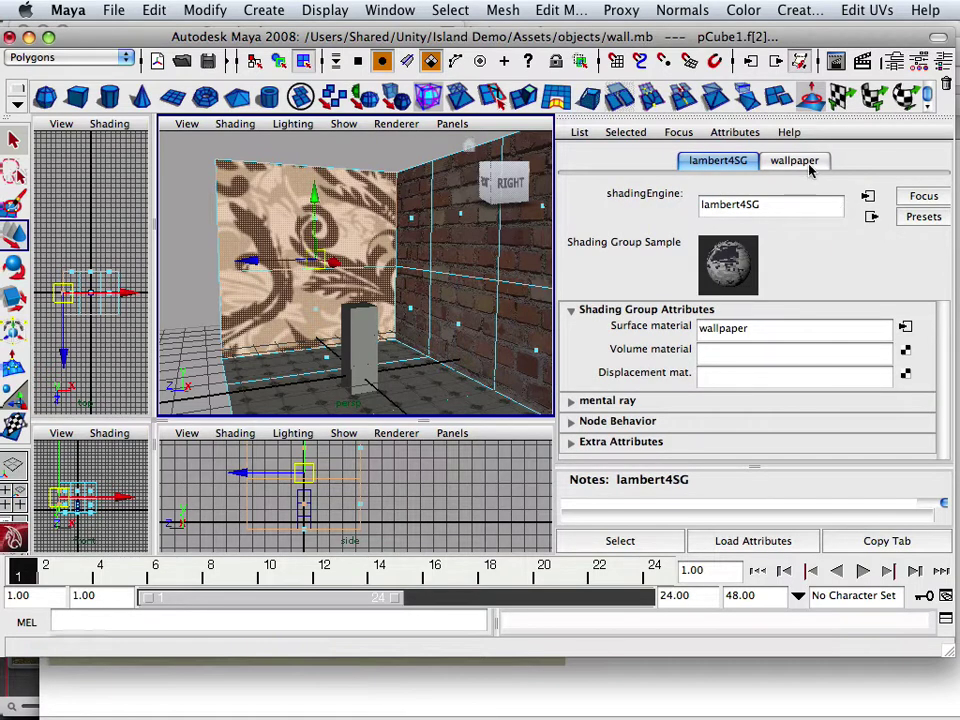
pyautogui.click(806, 164)
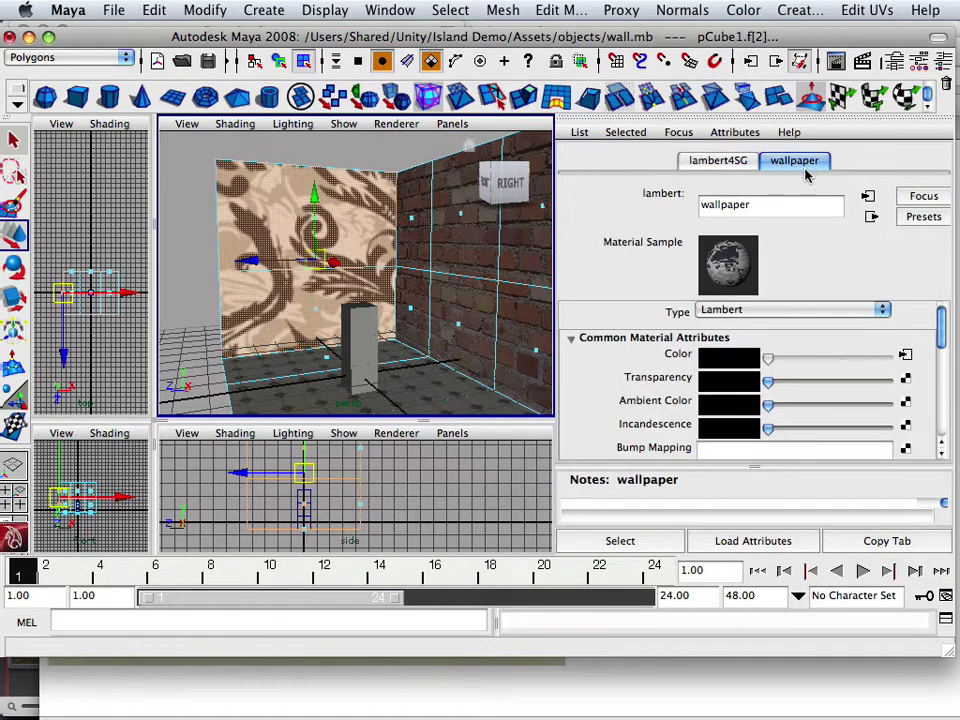
pyautogui.click(905, 356)
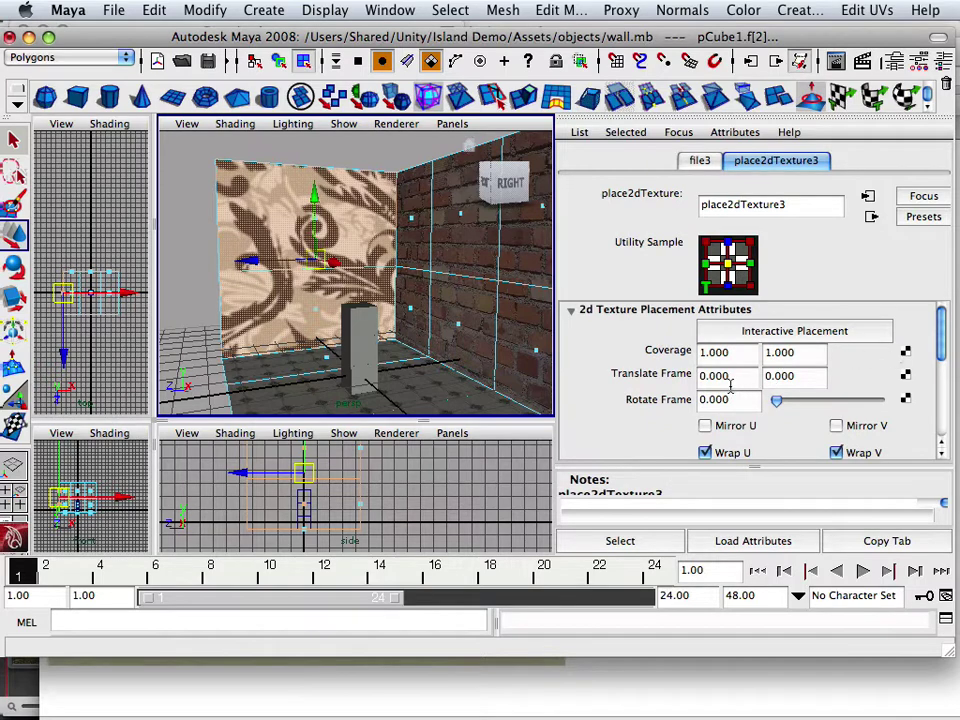
pyautogui.scroll(-2, 740, 390)
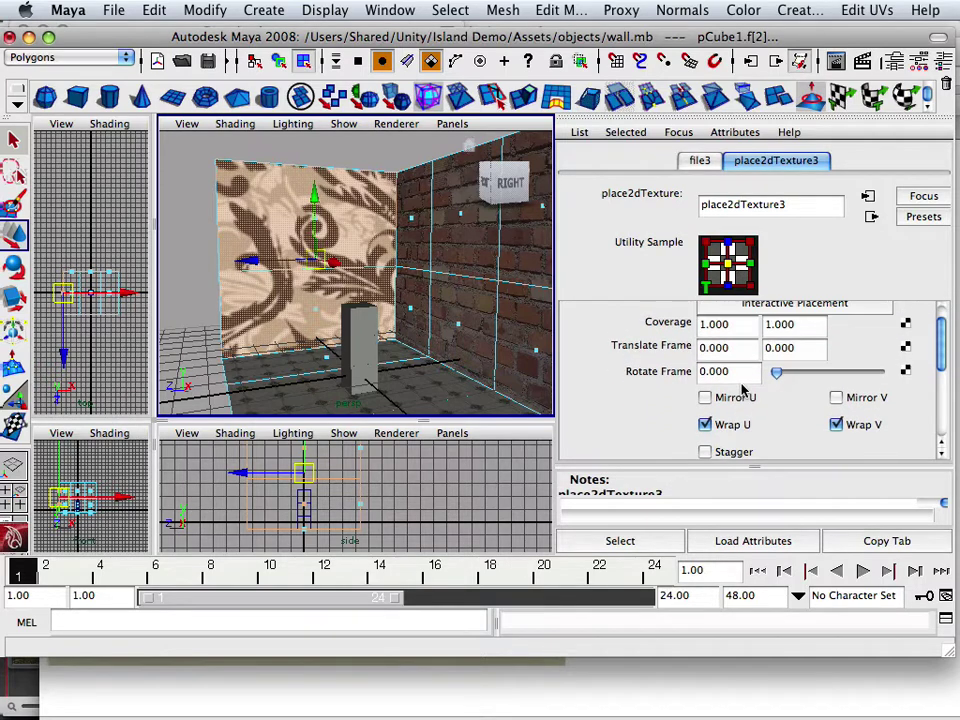
pyautogui.scroll(-5, 741, 390)
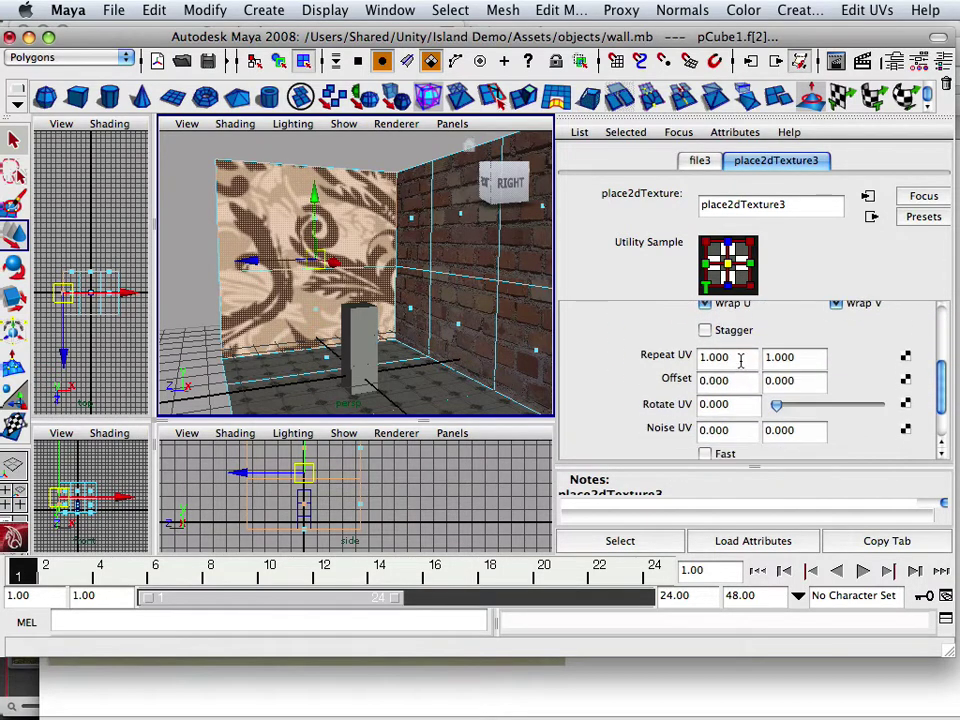
# Set place2dTexture3's Repeat UV to 10 by 10
pyautogui.click(741, 358)
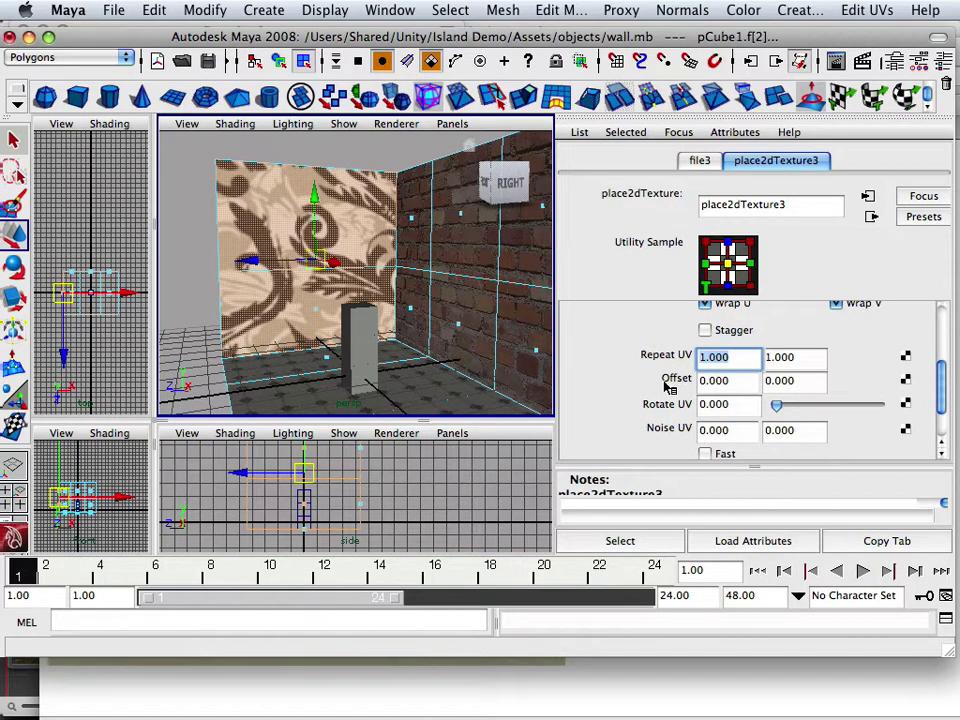
pyautogui.write('10')
pyautogui.click(799, 358)
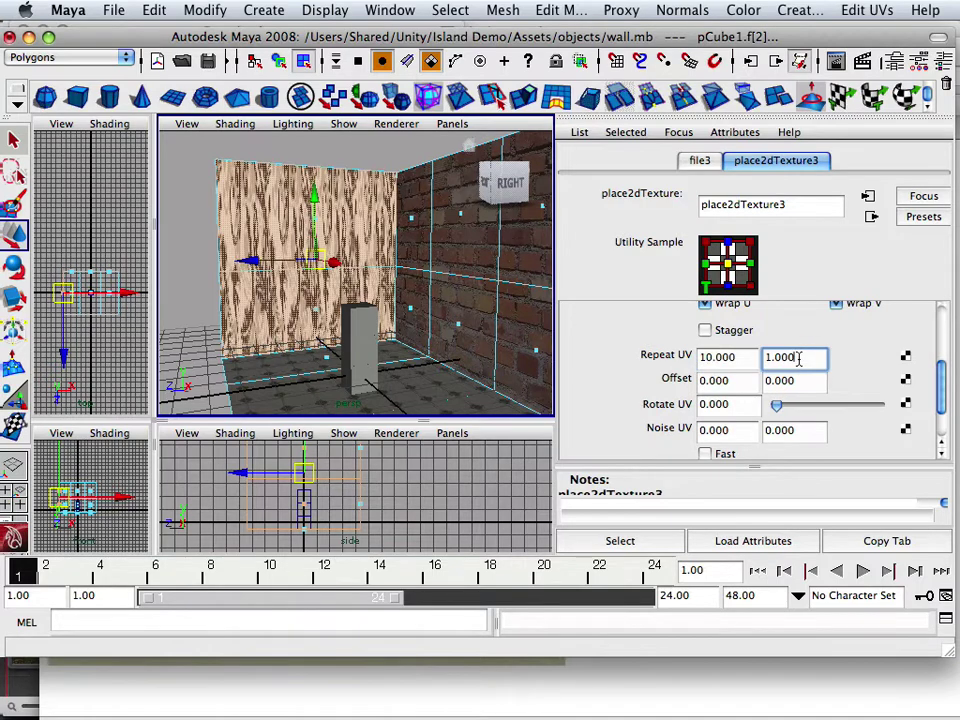
pyautogui.click(797, 358)
pyautogui.write('10')
pyautogui.press('Return')
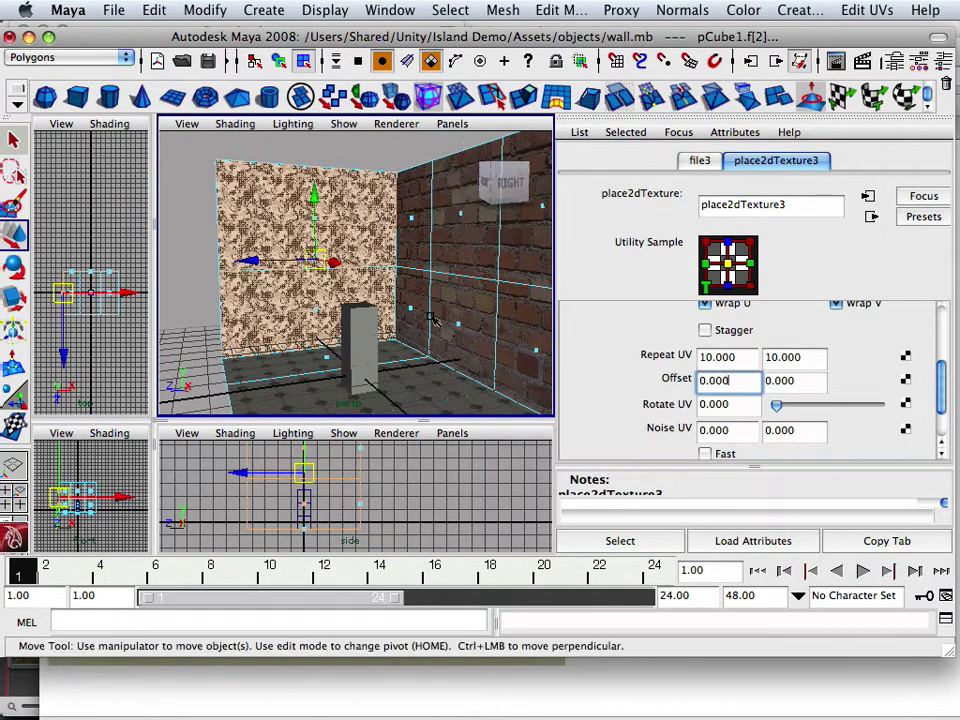
# Orbit the perspective view round to face the brick wall
pyautogui.scroll(5, 352, 297)
pyautogui.scroll(-6, 352, 297)
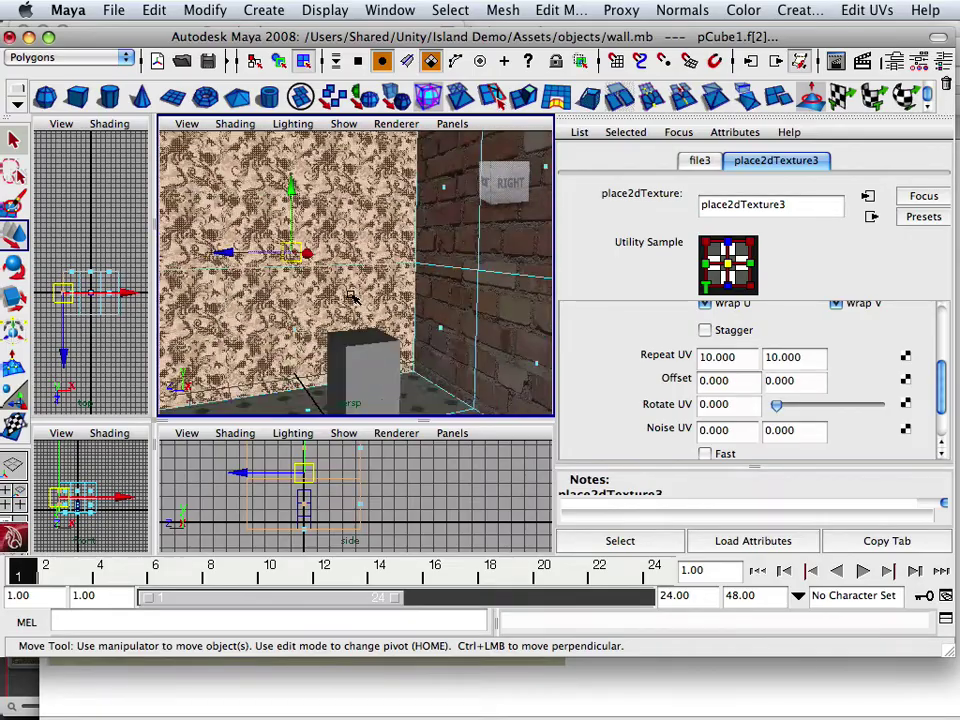
pyautogui.keyDown('alt'); pyautogui.moveTo(349, 296); pyautogui.dragTo(481, 303); pyautogui.keyUp('alt')
pyautogui.scroll(-5, 480, 303)
pyautogui.scroll(5, 482, 304)
# Assign a new Lambert material, lambert5, to the brick wall face and begin renaming it
pyautogui.scroll(-5, 478, 300)
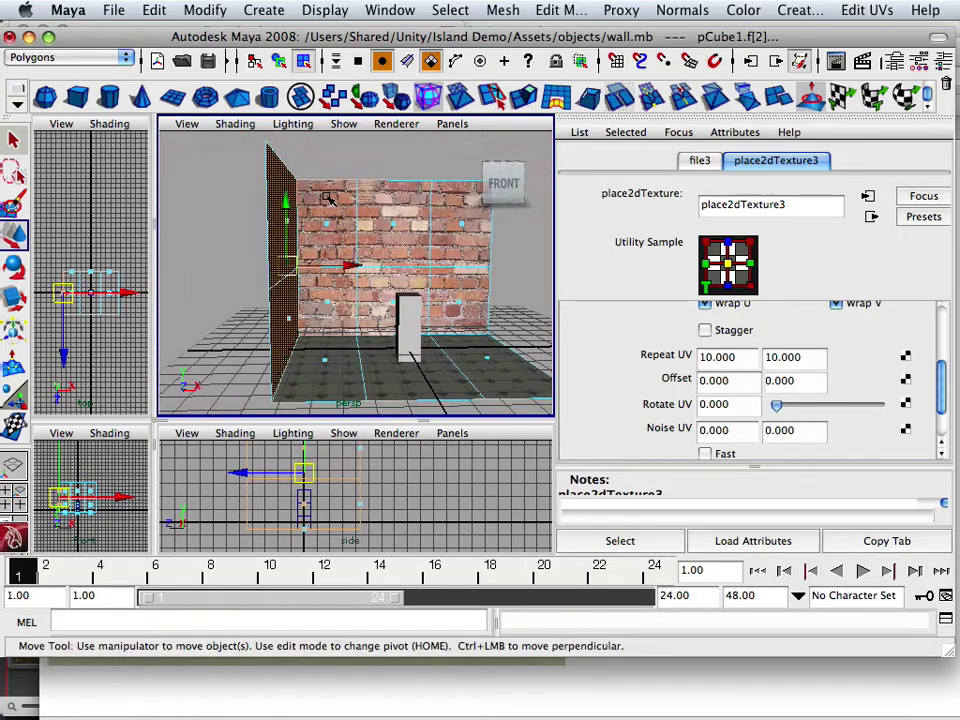
pyautogui.click(378, 237)
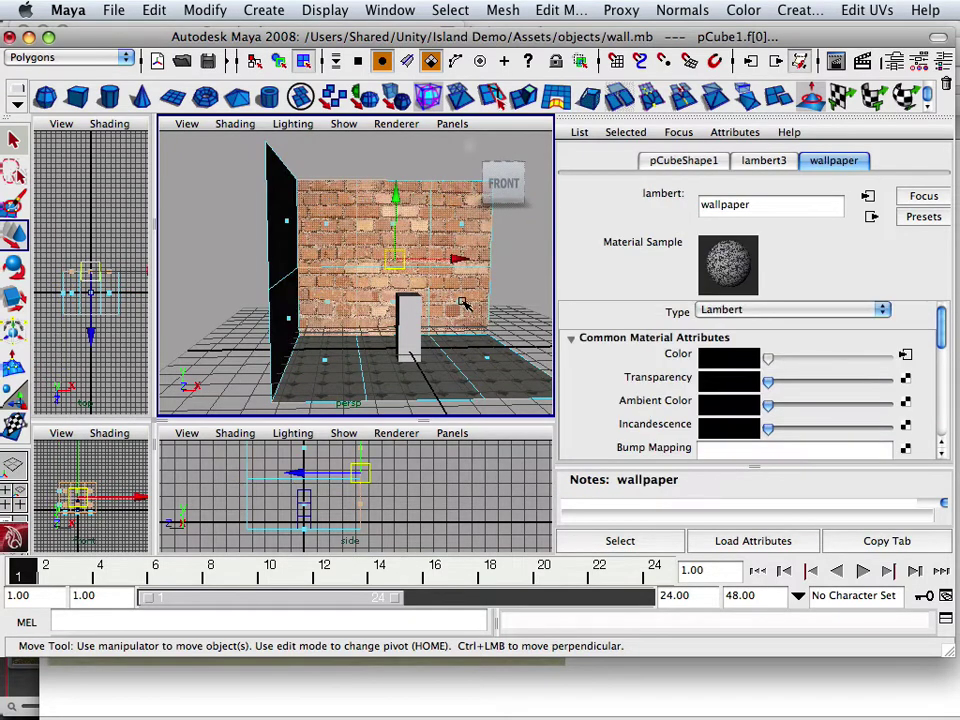
pyautogui.rightClick(463, 300)
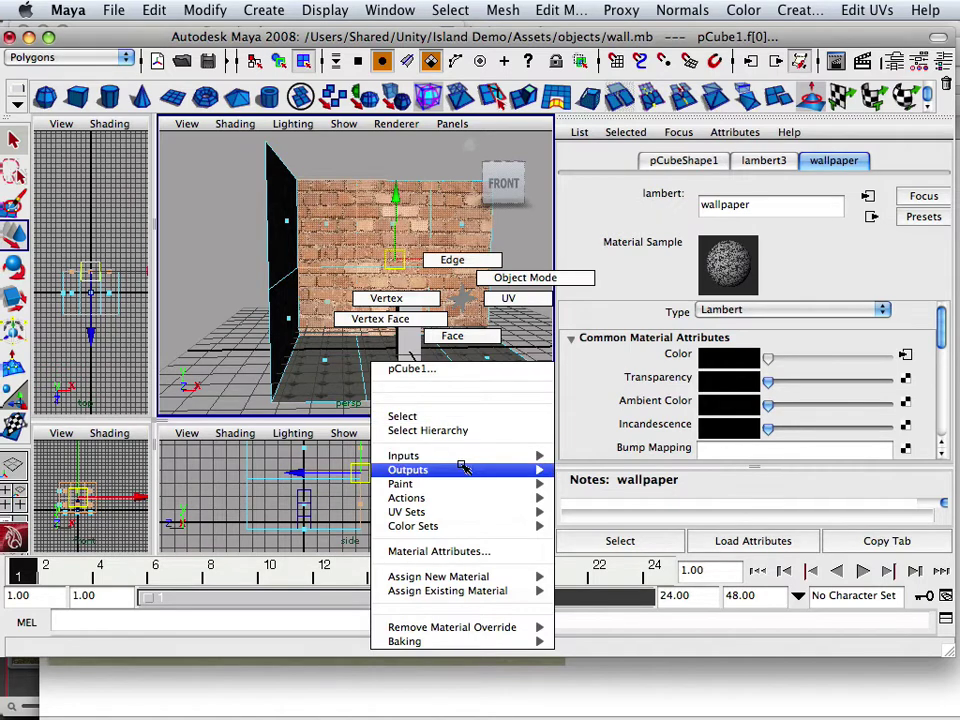
pyautogui.moveTo(457, 578)
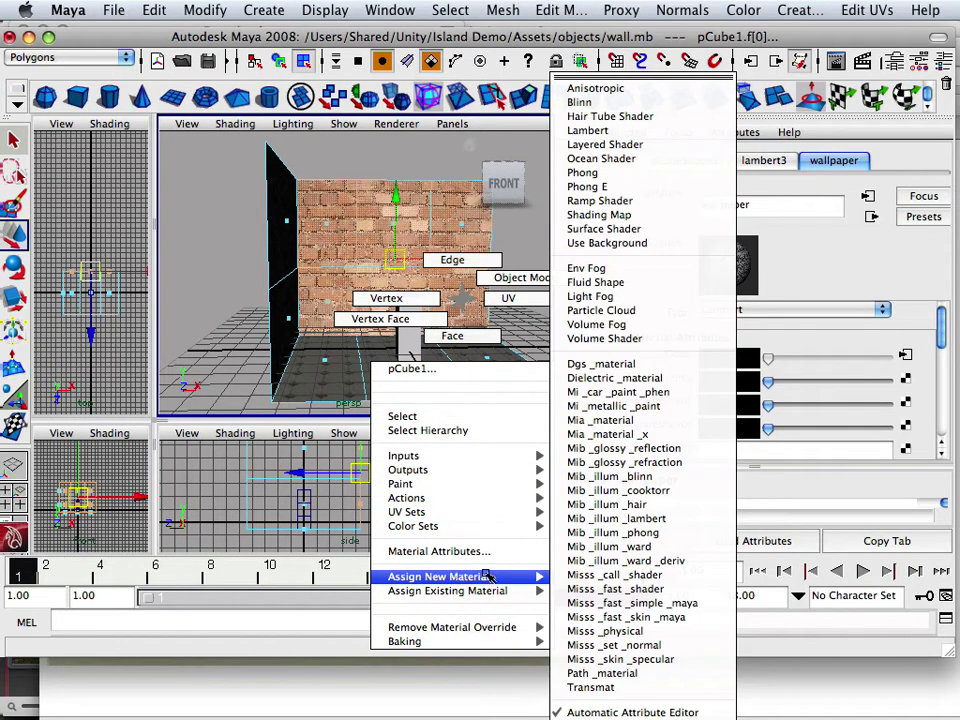
pyautogui.click(590, 130)
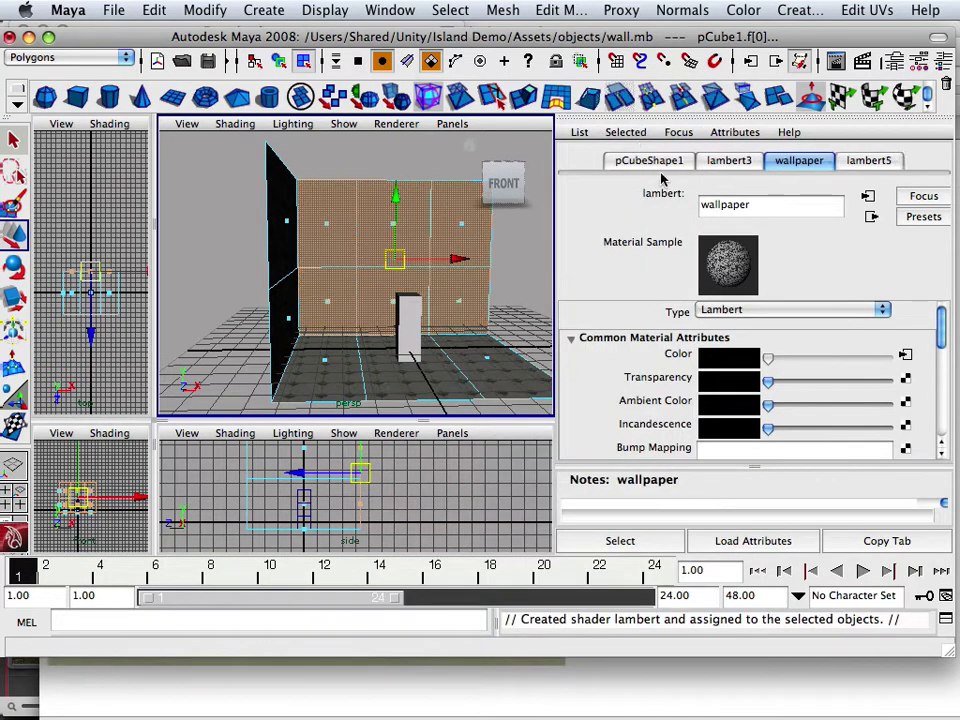
pyautogui.doubleClick(757, 207)
# Rename lambert5 to brick and create a File texture for its colour
pyautogui.write('brick')
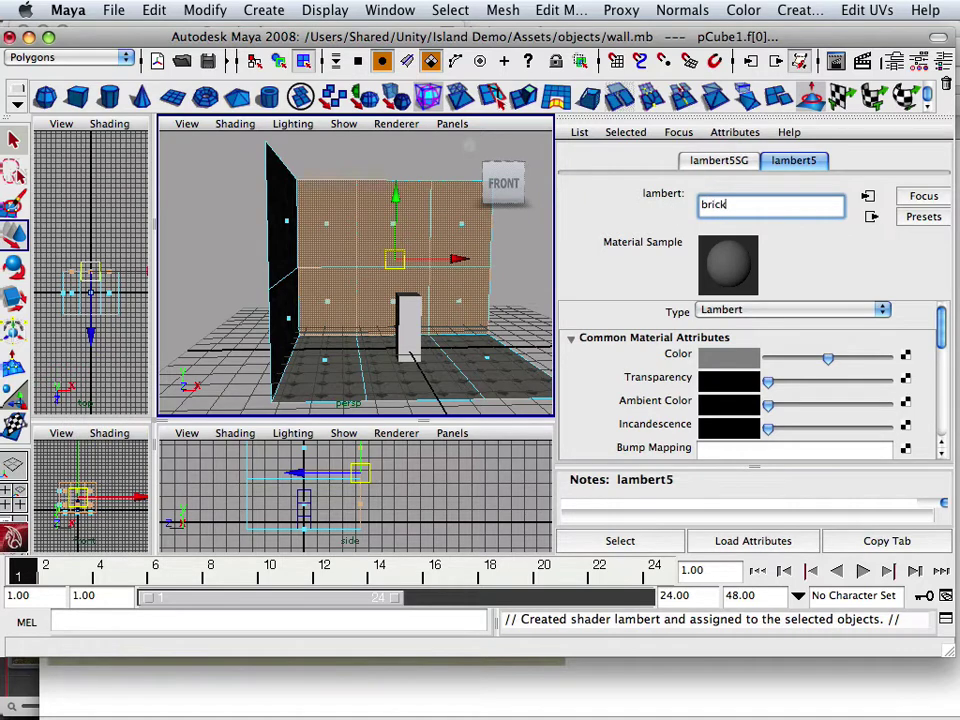
pyautogui.press('Return')
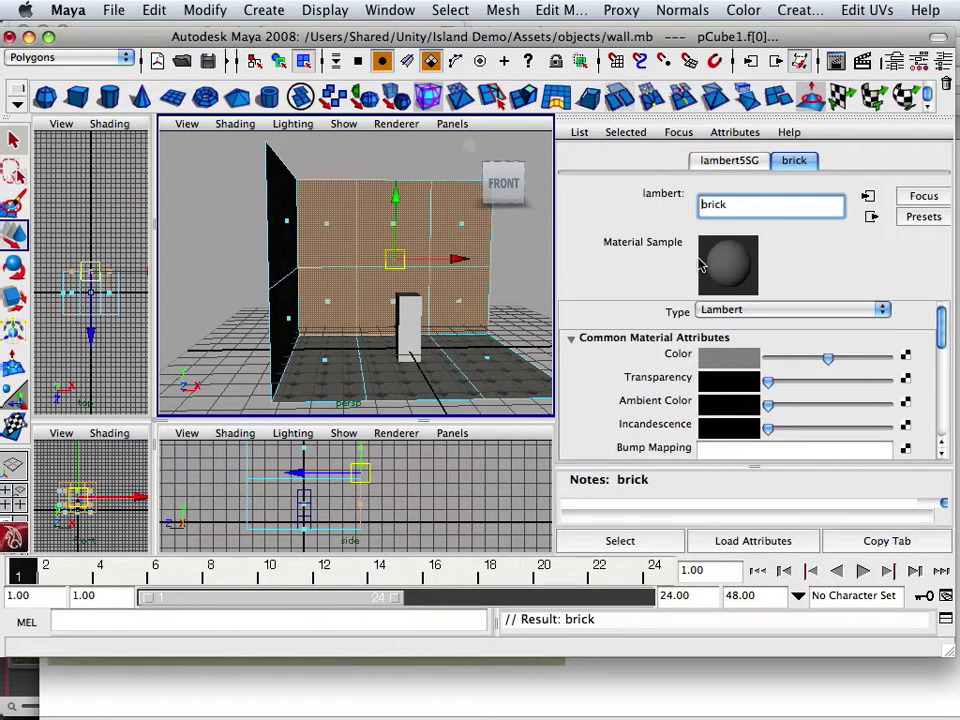
pyautogui.click(905, 354)
pyautogui.click(497, 490)
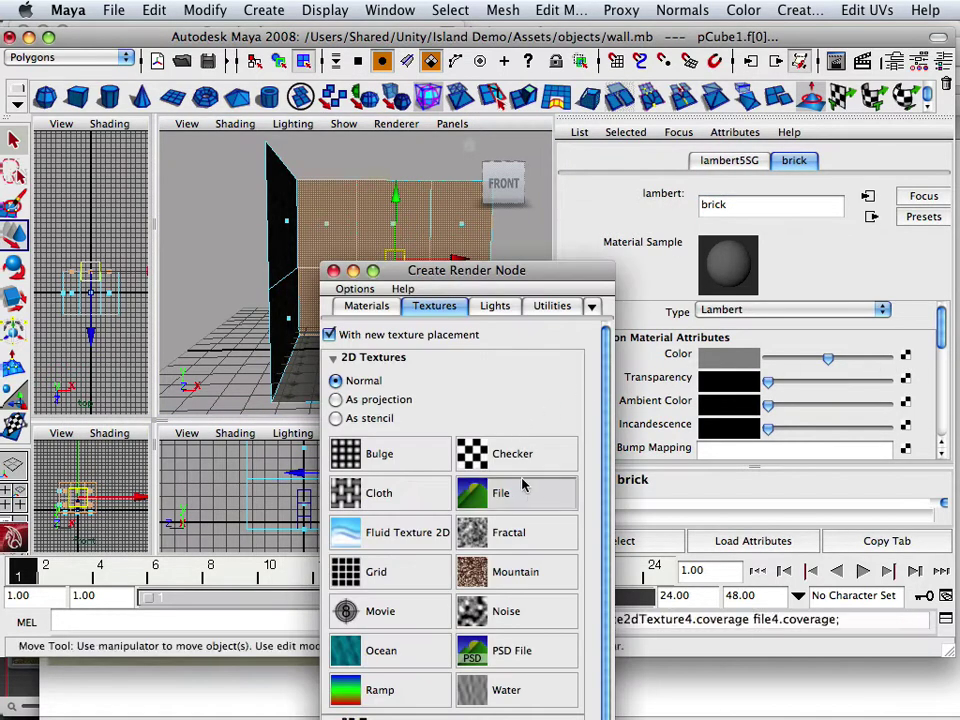
# Load the room 2 bricks image into file4 using the Best Guess file filter
pyautogui.scroll(5, 845, 372)
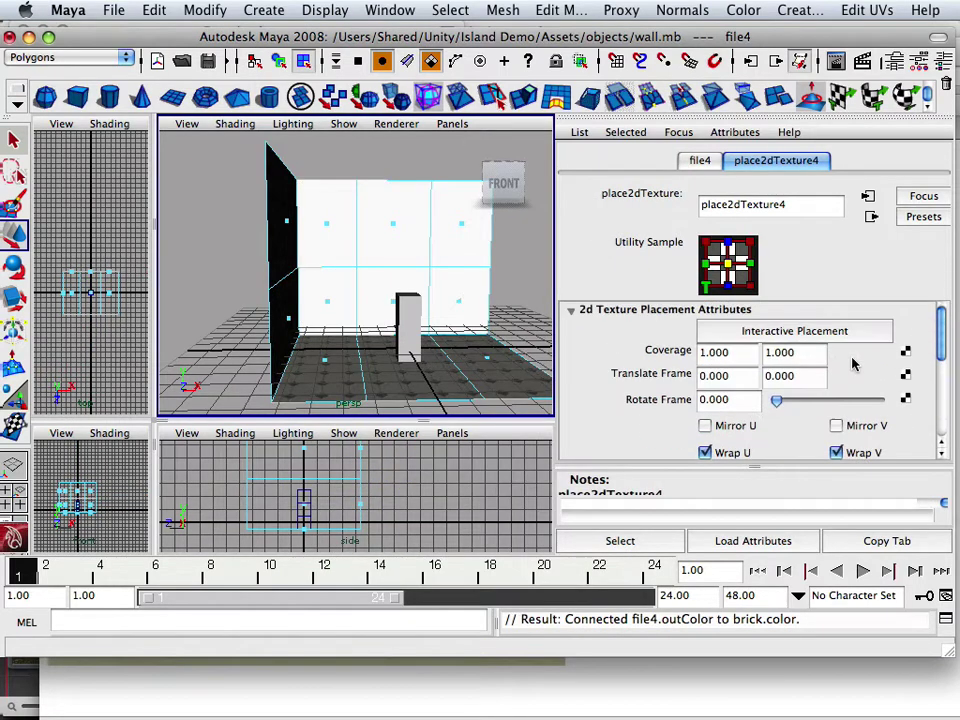
pyautogui.click(697, 160)
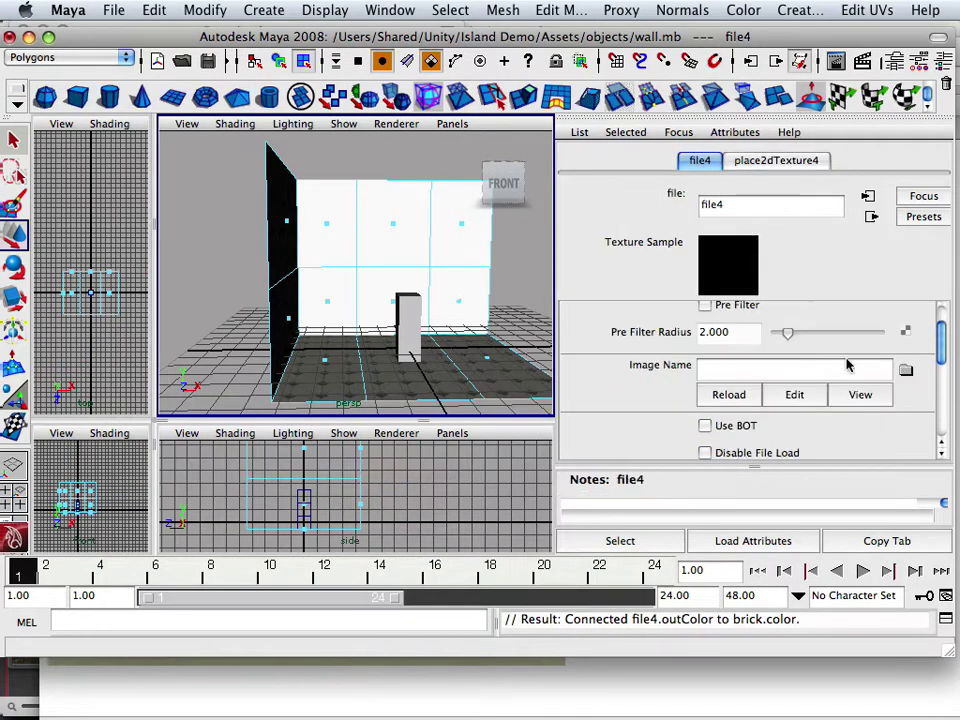
pyautogui.click(906, 370)
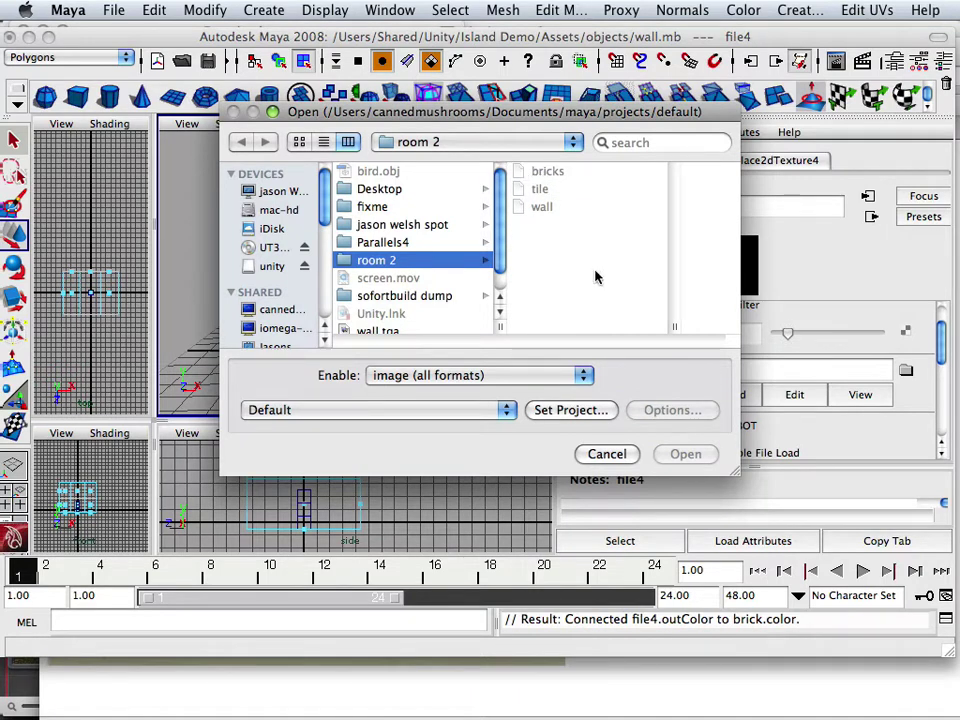
pyautogui.moveTo(583, 375); pyautogui.dragTo(539, 234)
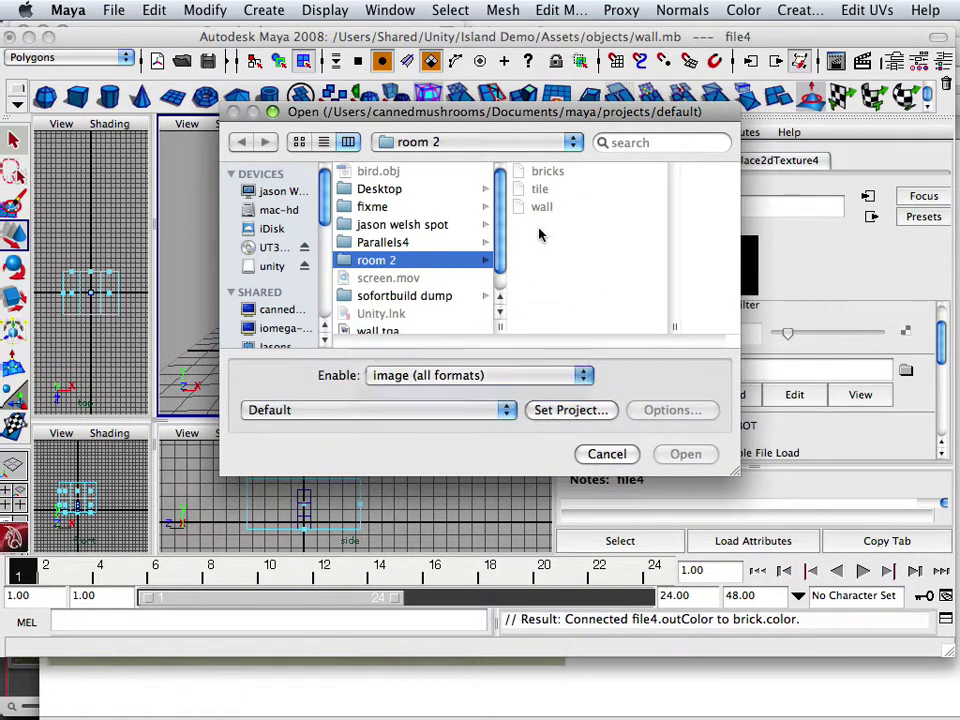
pyautogui.click(550, 171)
pyautogui.click(684, 453)
pyautogui.keyDown('alt'); pyautogui.moveTo(500, 300); pyautogui.dragTo(547, 273); pyautogui.keyUp('alt')
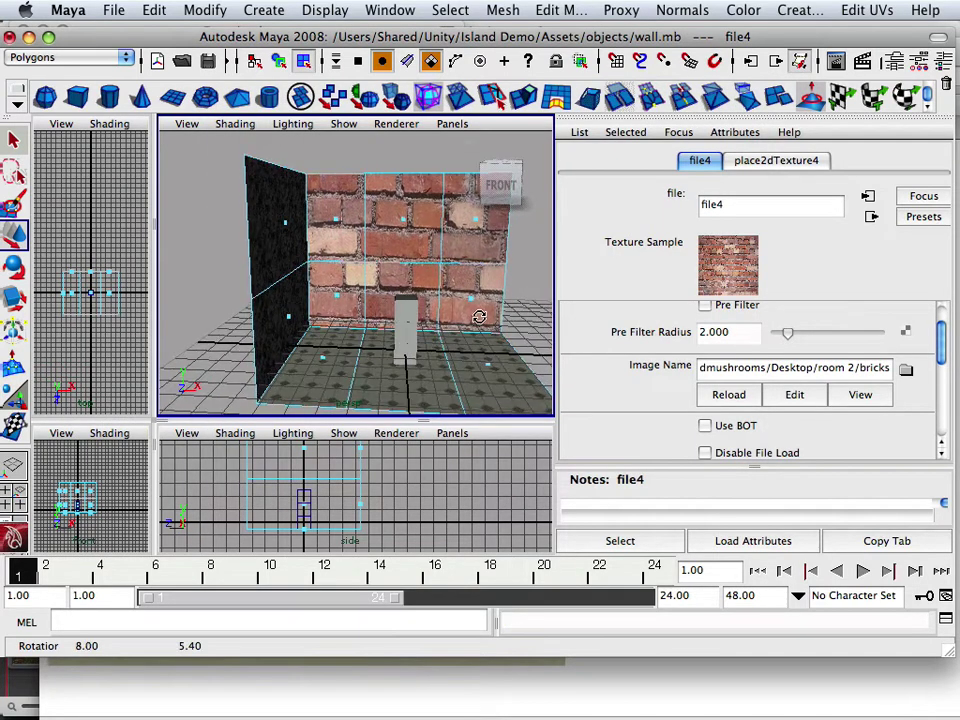
# Show the brick texture's place2dTexture4 settings and scroll to Repeat UV
pyautogui.click(776, 160)
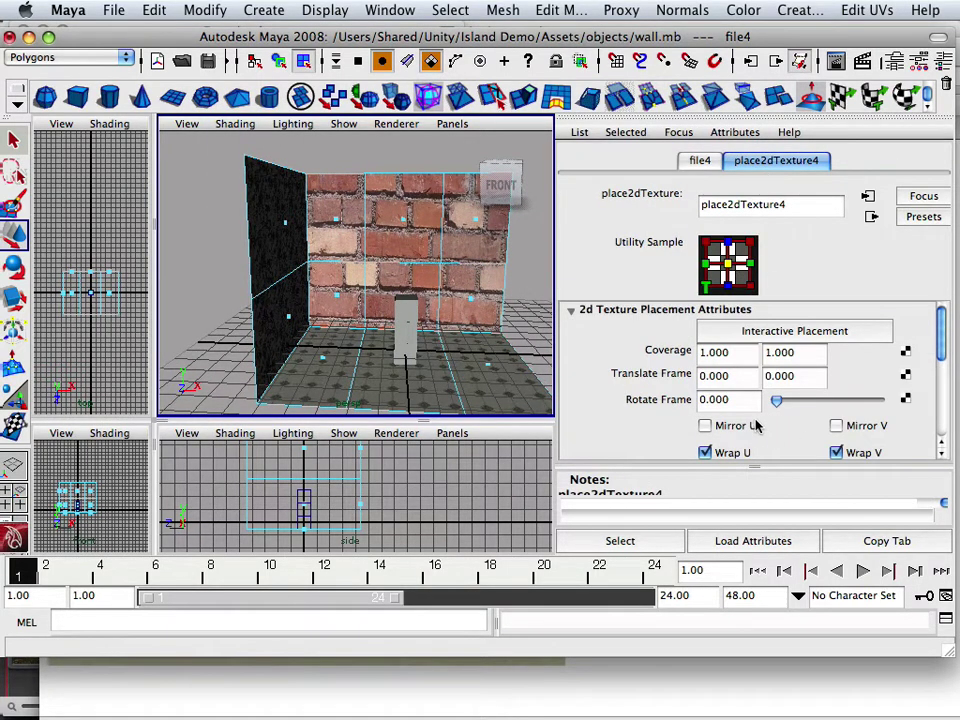
pyautogui.scroll(-5, 755, 422)
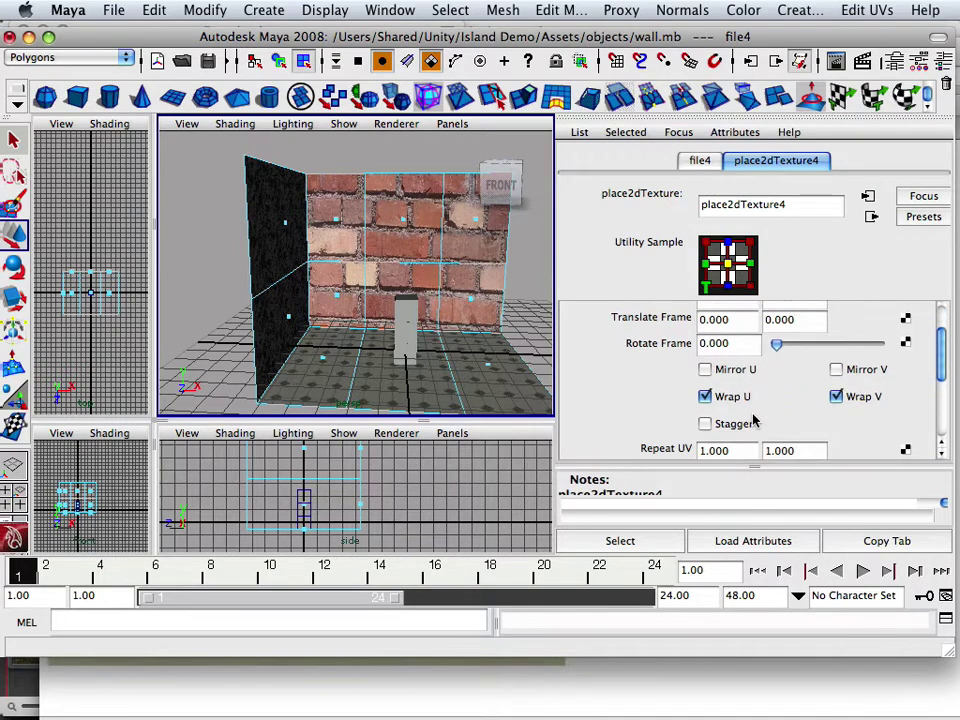
pyautogui.scroll(-3, 755, 422)
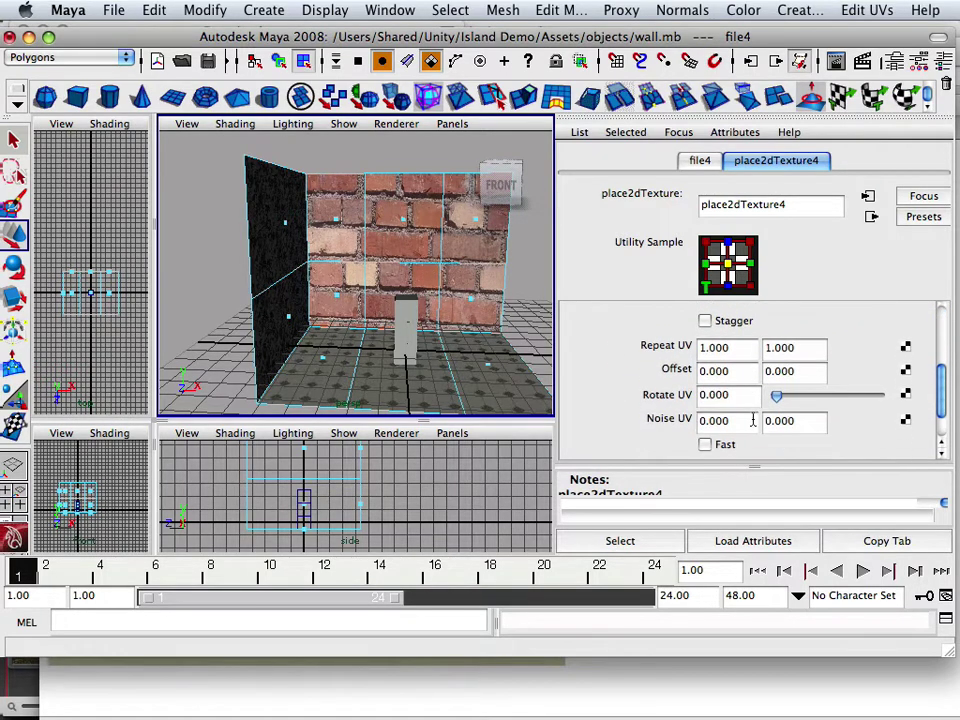
pyautogui.scroll(-2, 737, 422)
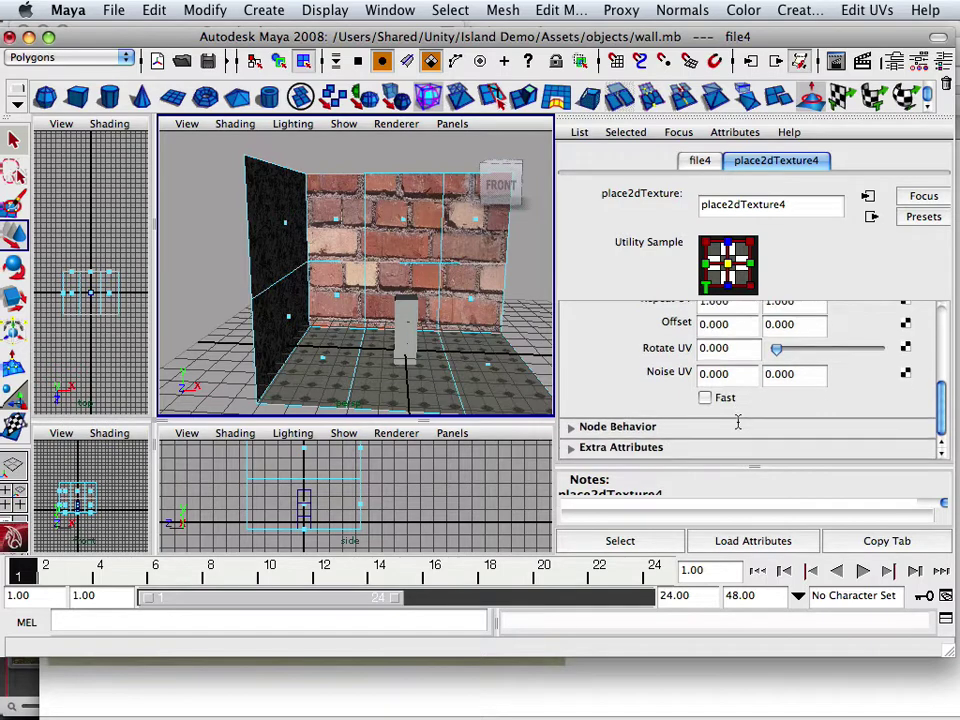
pyautogui.scroll(10, 737, 422)
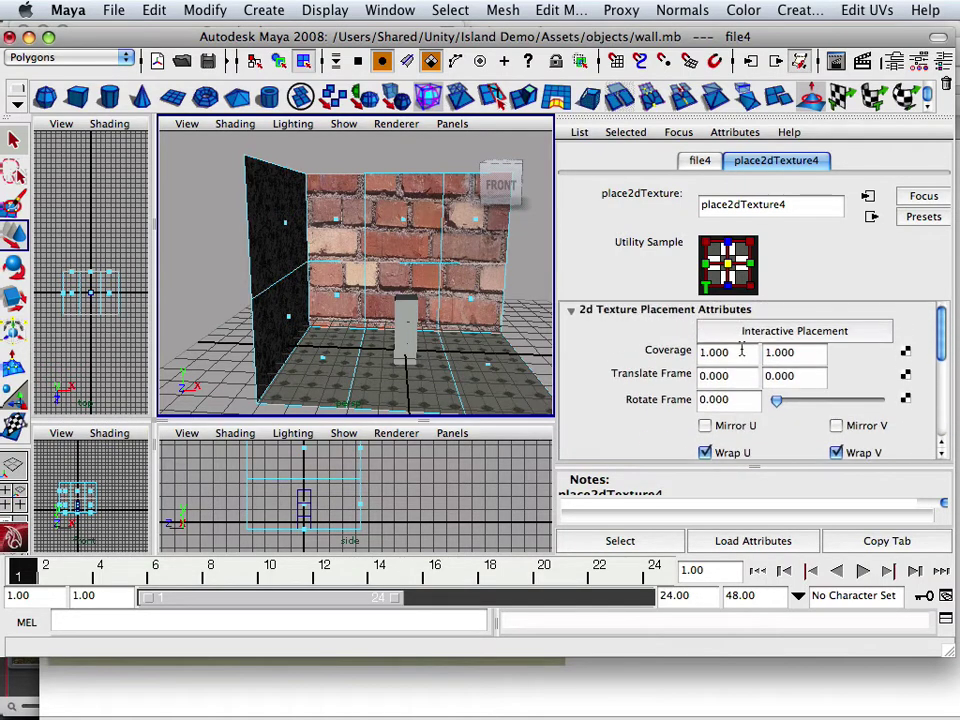
pyautogui.scroll(-1, 748, 399)
pyautogui.scroll(1, 750, 386)
pyautogui.scroll(-7, 746, 392)
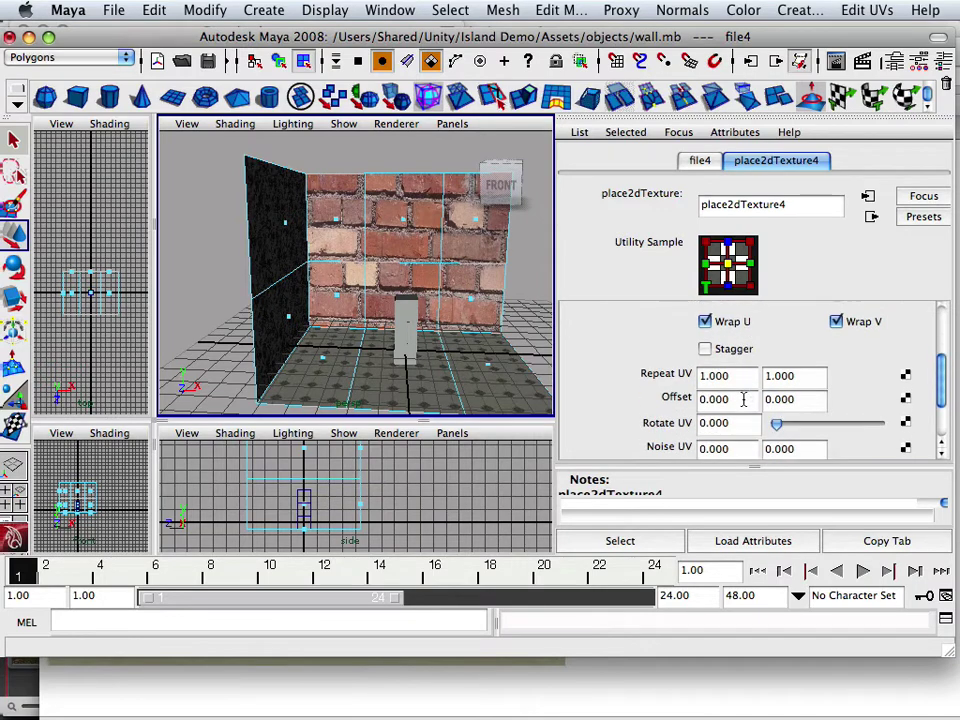
# Try trial brick repeats, first a V of 0.5, then 2 by 2
pyautogui.moveTo(744, 399); pyautogui.dragTo(687, 378)
pyautogui.write('1')
pyautogui.write('5')
pyautogui.moveTo(803, 379); pyautogui.dragTo(768, 376)
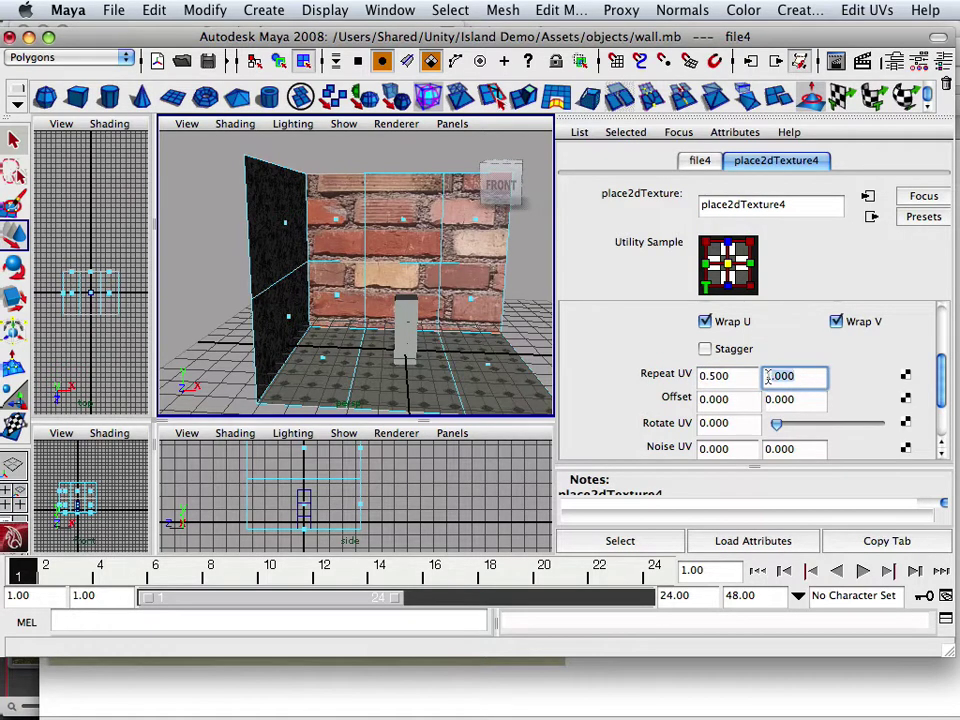
pyautogui.write('.5')
pyautogui.press('Return')
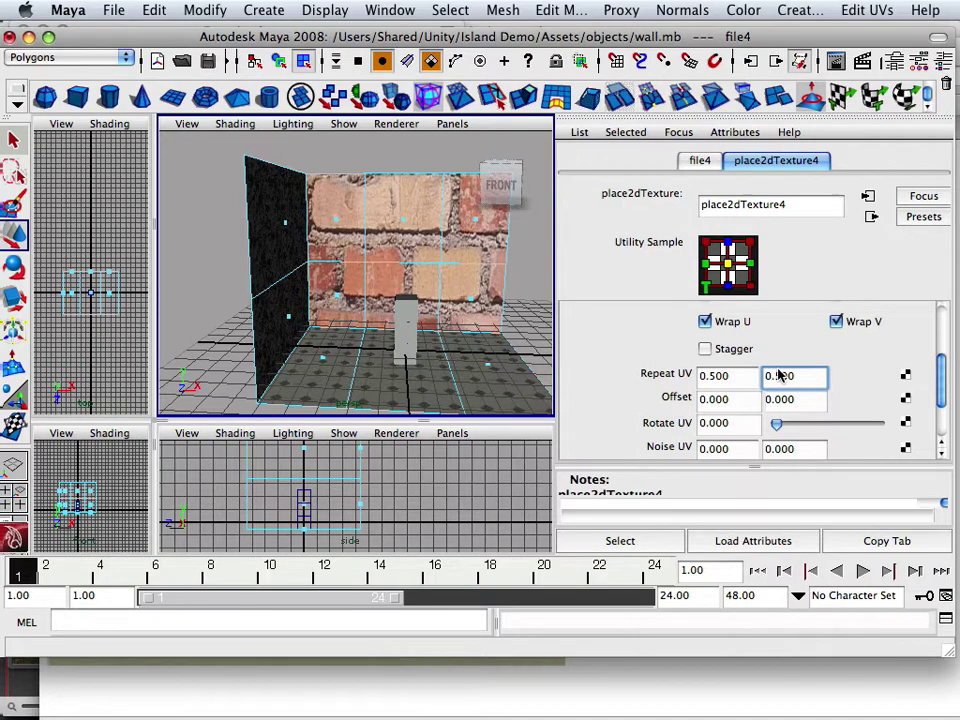
pyautogui.moveTo(713, 377); pyautogui.dragTo(683, 375)
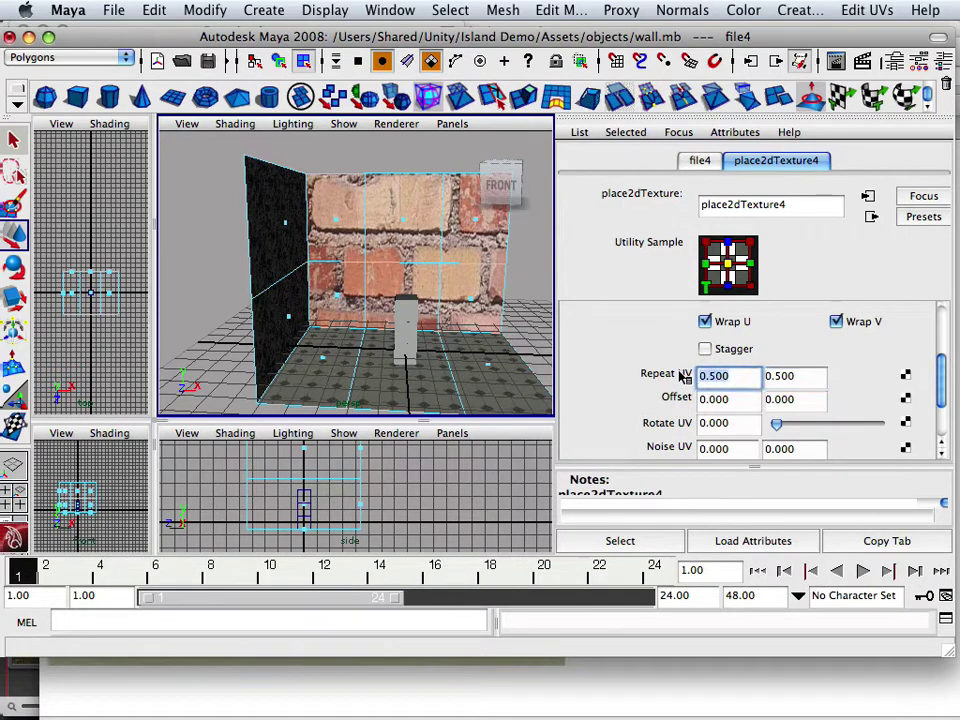
pyautogui.write('2')
pyautogui.press('Tab')
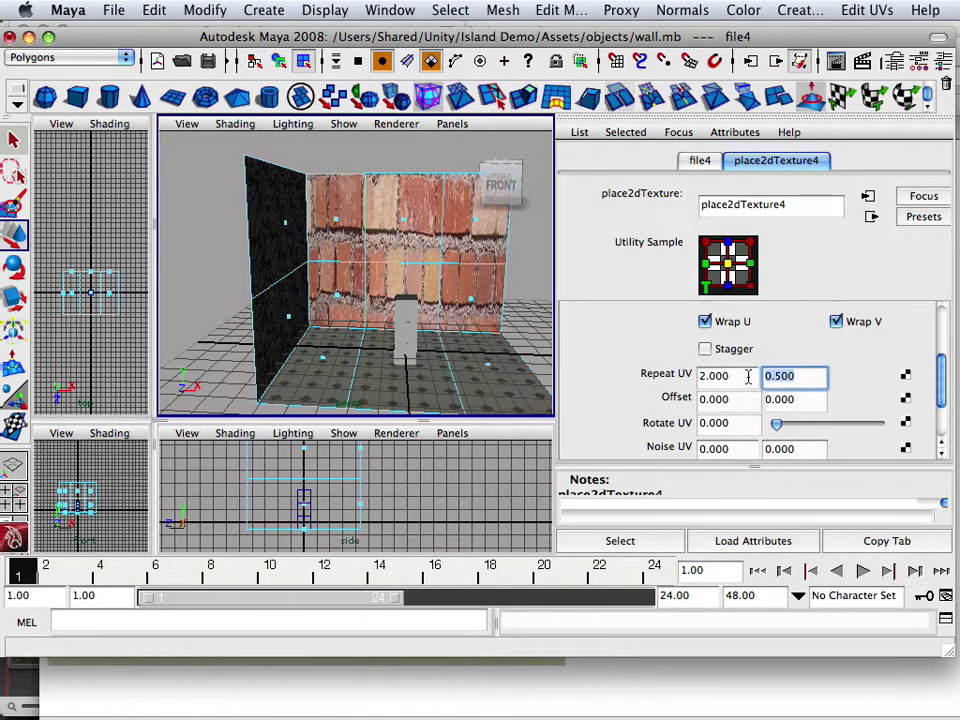
pyautogui.write('2')
pyautogui.click(790, 401)
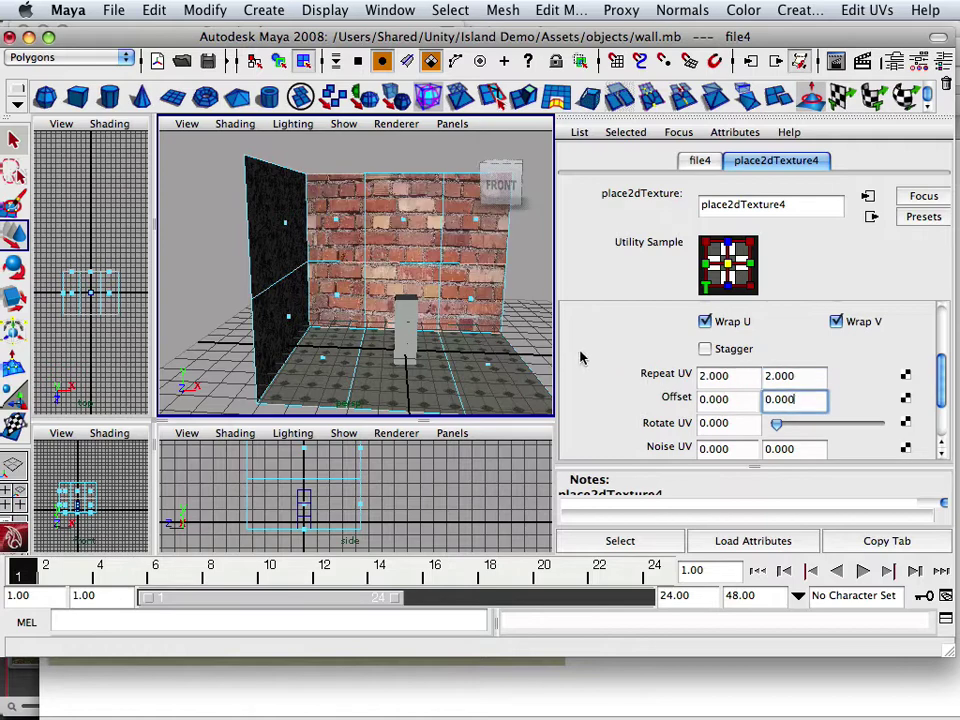
# Set the brick Repeat UV to 3 by 3 and orbit to check the wall
pyautogui.moveTo(712, 377); pyautogui.dragTo(686, 377)
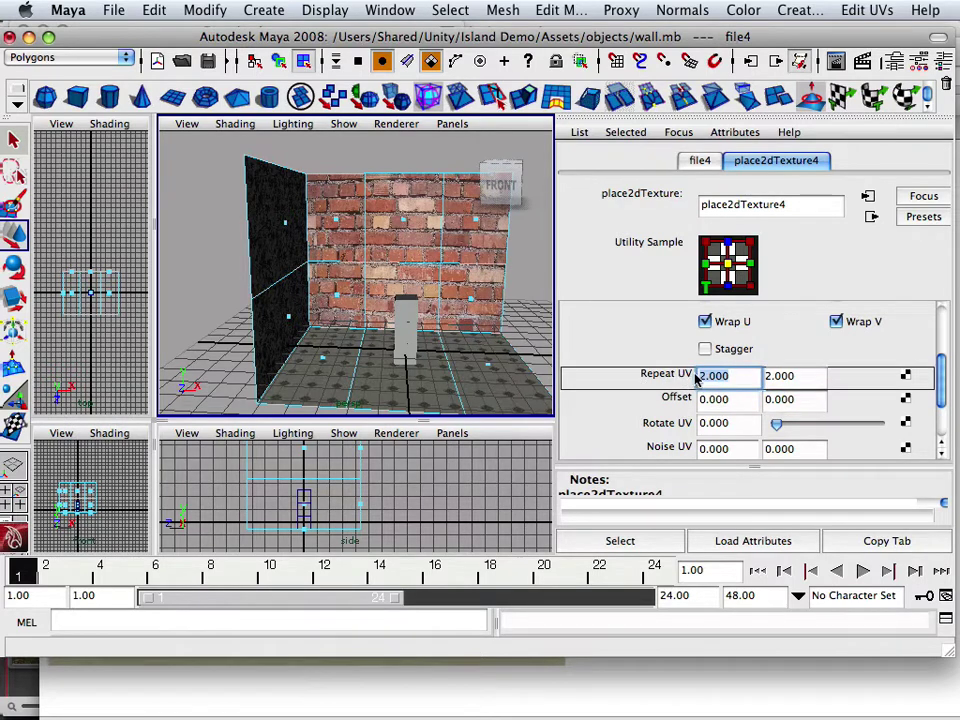
pyautogui.write('3')
pyautogui.press('Tab')
pyautogui.write('3')
pyautogui.click(797, 398)
pyautogui.keyDown('alt'); pyautogui.moveTo(487, 328); pyautogui.dragTo(421, 315); pyautogui.keyUp('alt')
pyautogui.keyDown('alt'); pyautogui.moveTo(421, 315); pyautogui.dragTo(437, 294, button='right'); pyautogui.keyUp('alt')
pyautogui.keyDown('alt'); pyautogui.moveTo(437, 294); pyautogui.dragTo(478, 306); pyautogui.keyUp('alt')
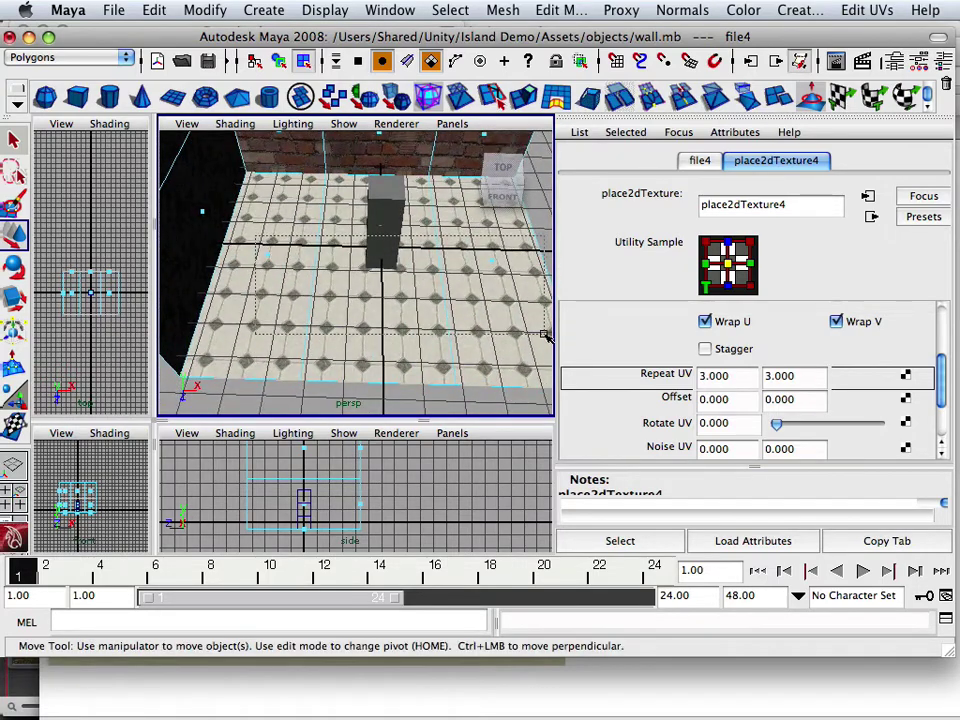
# Assign the floor face a new Blinn material named Tiles and bring up its colour texture choices
pyautogui.click(410, 250)
pyautogui.keyDown('alt'); pyautogui.moveTo(476, 360); pyautogui.dragTo(484, 300); pyautogui.keyUp('alt')
pyautogui.rightClick(441, 298)
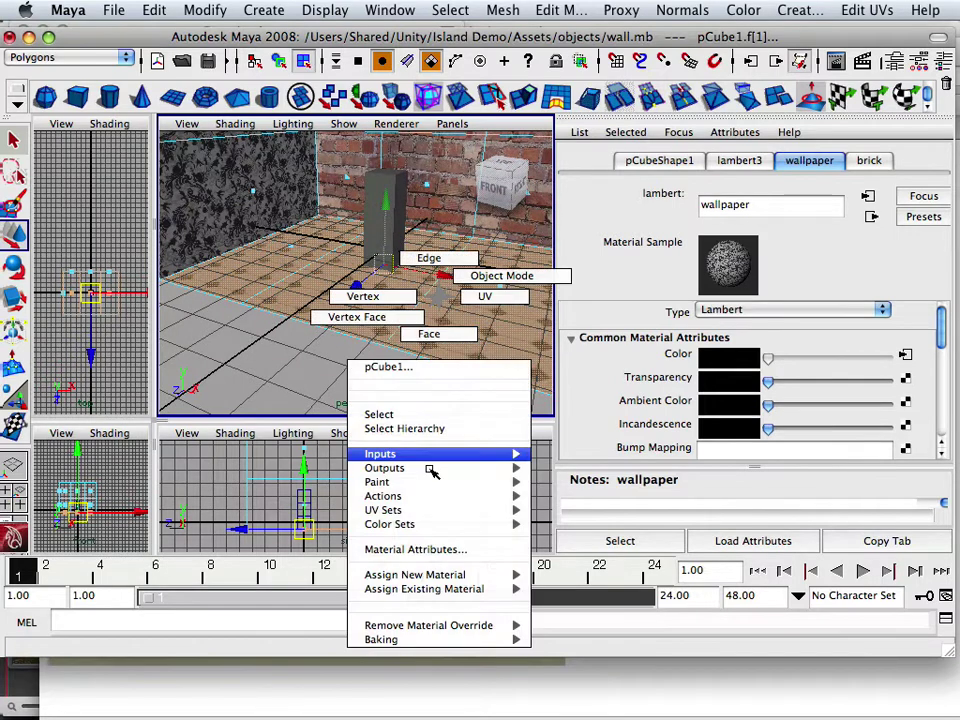
pyautogui.moveTo(440, 576)
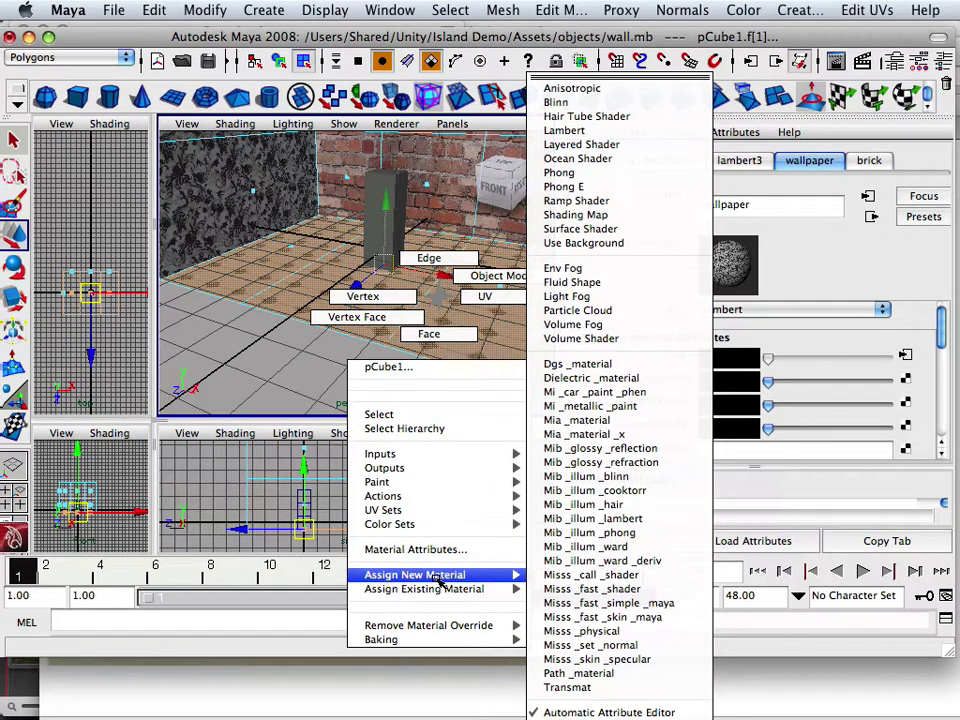
pyautogui.click(632, 105)
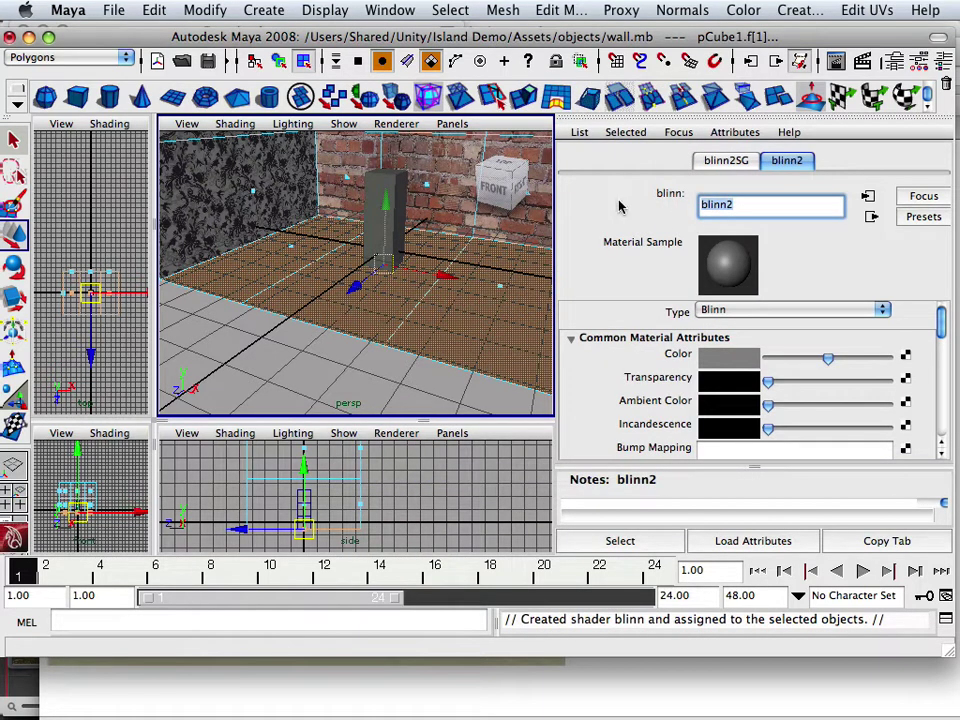
pyautogui.write('Tiles')
pyautogui.press('Return')
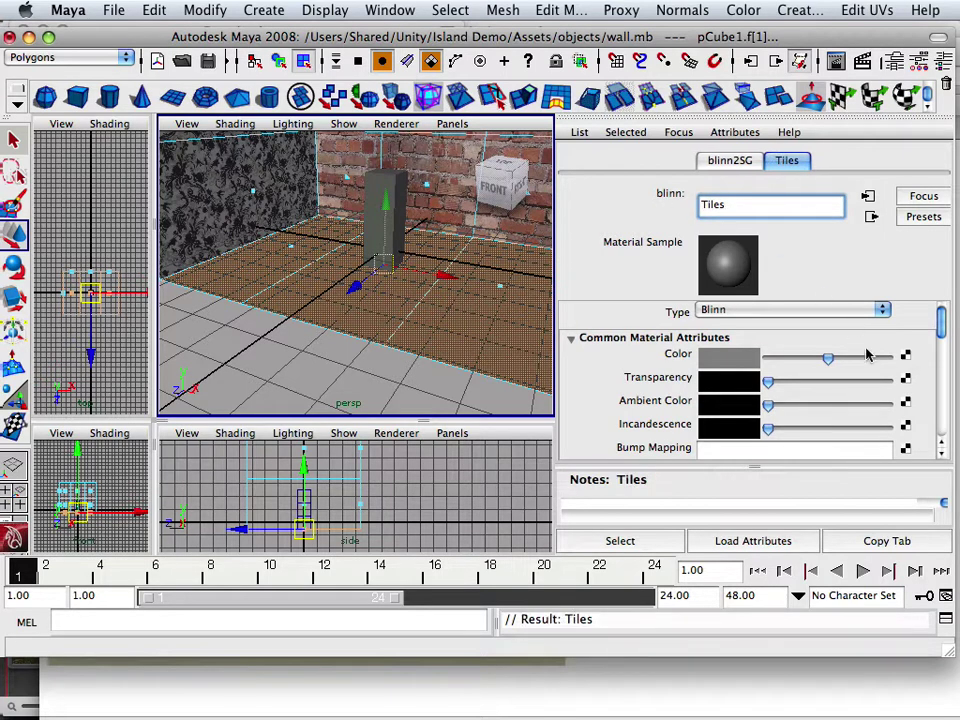
pyautogui.click(905, 356)
# Create a File texture for Tiles' colour and load the room 2 tile image into file5
pyautogui.click(525, 493)
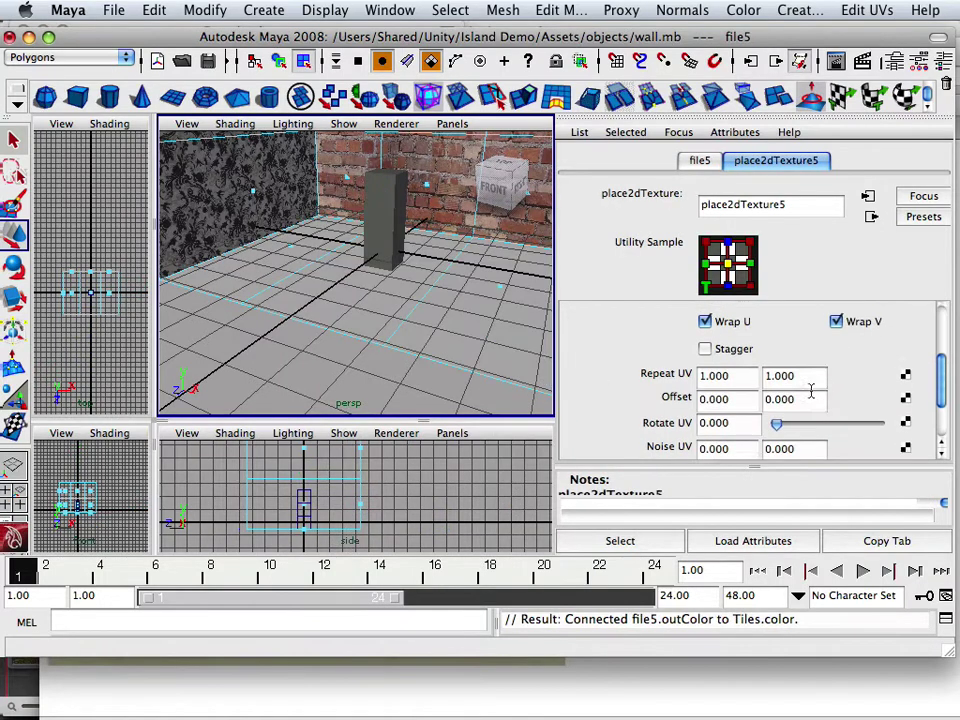
pyautogui.scroll(3, 810, 388)
pyautogui.click(700, 162)
pyautogui.click(905, 370)
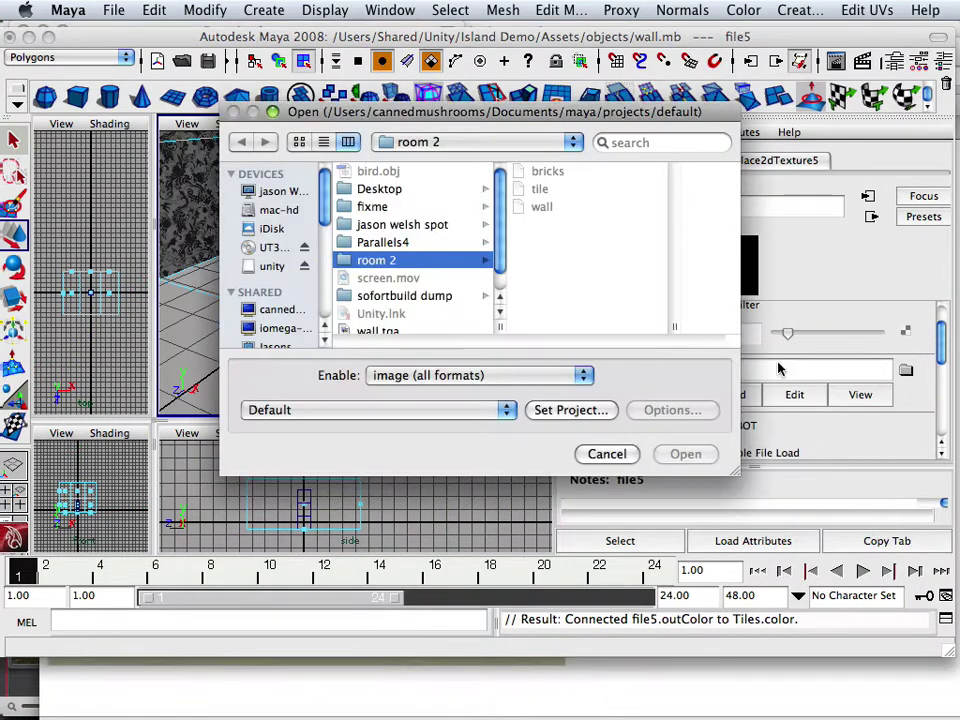
pyautogui.click(488, 375)
pyautogui.click(464, 392)
pyautogui.click(541, 189)
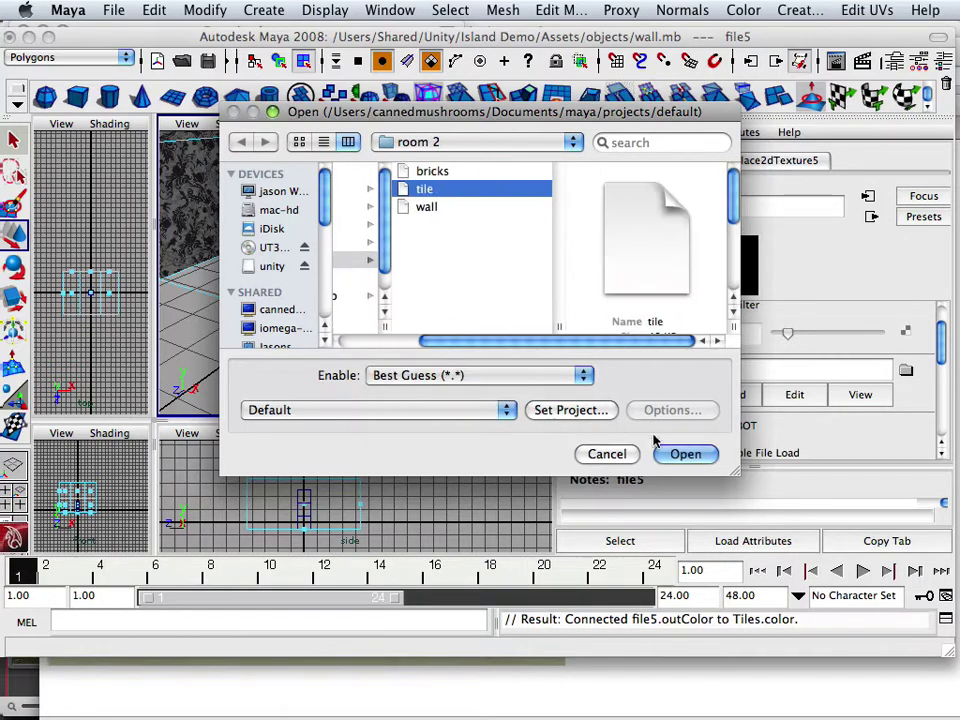
pyautogui.click(675, 454)
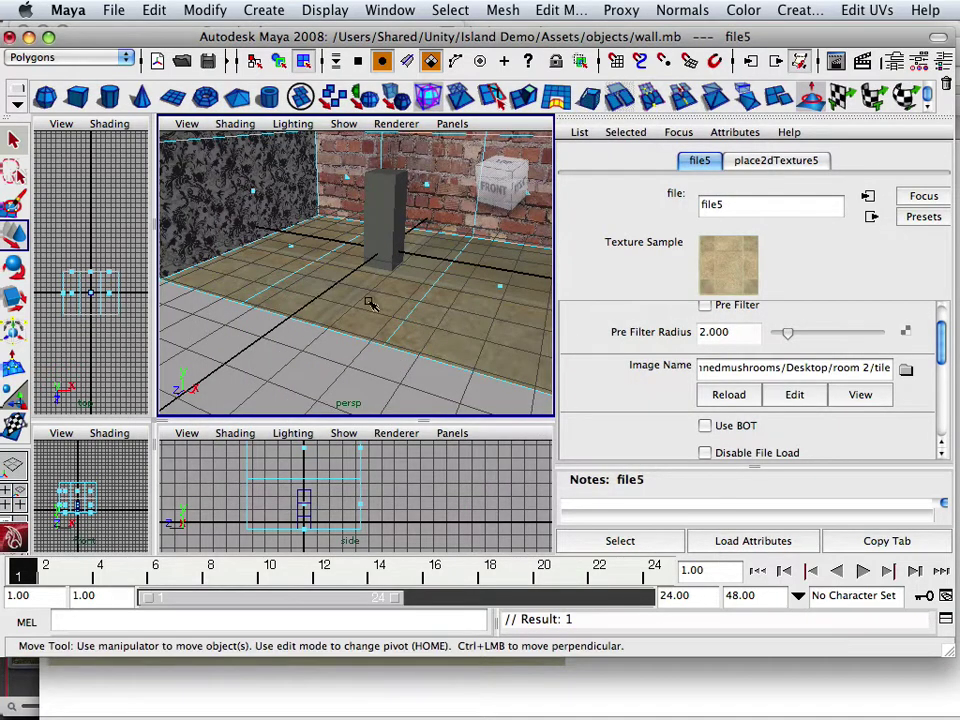
# Try a place2dTexture5 Coverage of 8 by 8 and inspect the floor
pyautogui.keyDown('alt'); pyautogui.moveTo(369, 306); pyautogui.dragTo(591, 221); pyautogui.keyUp('alt')
pyautogui.click(772, 161)
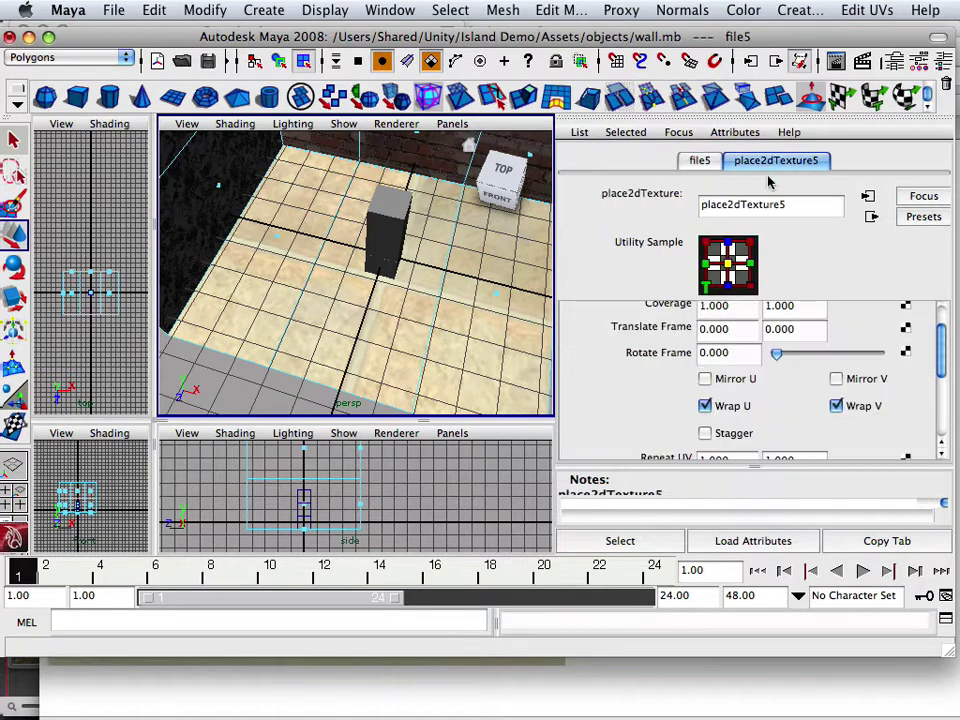
pyautogui.scroll(3, 752, 376)
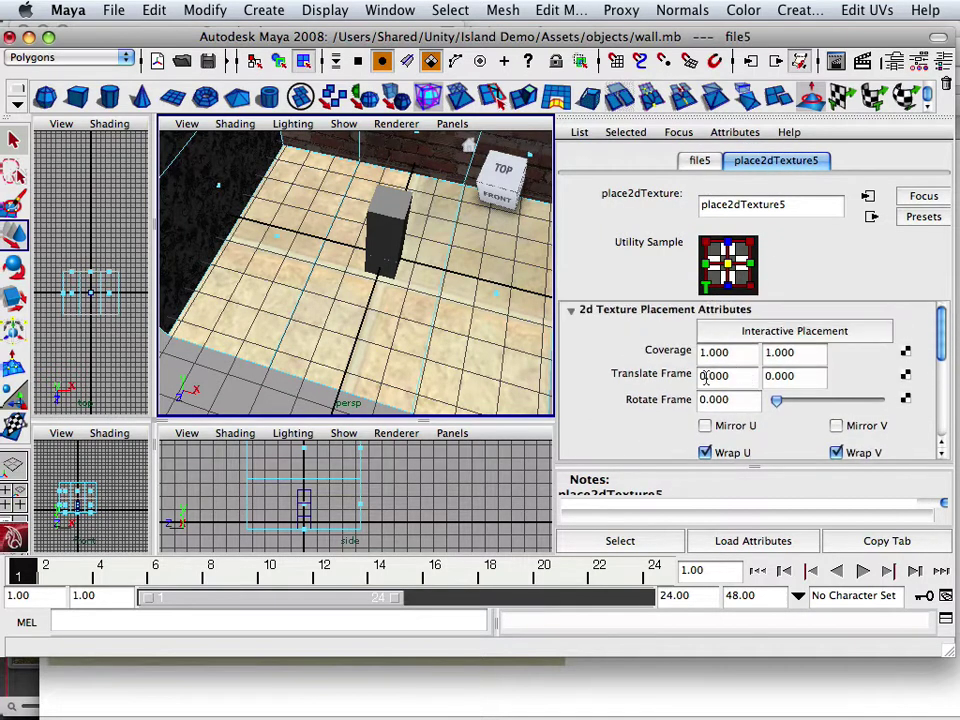
pyautogui.click(720, 352)
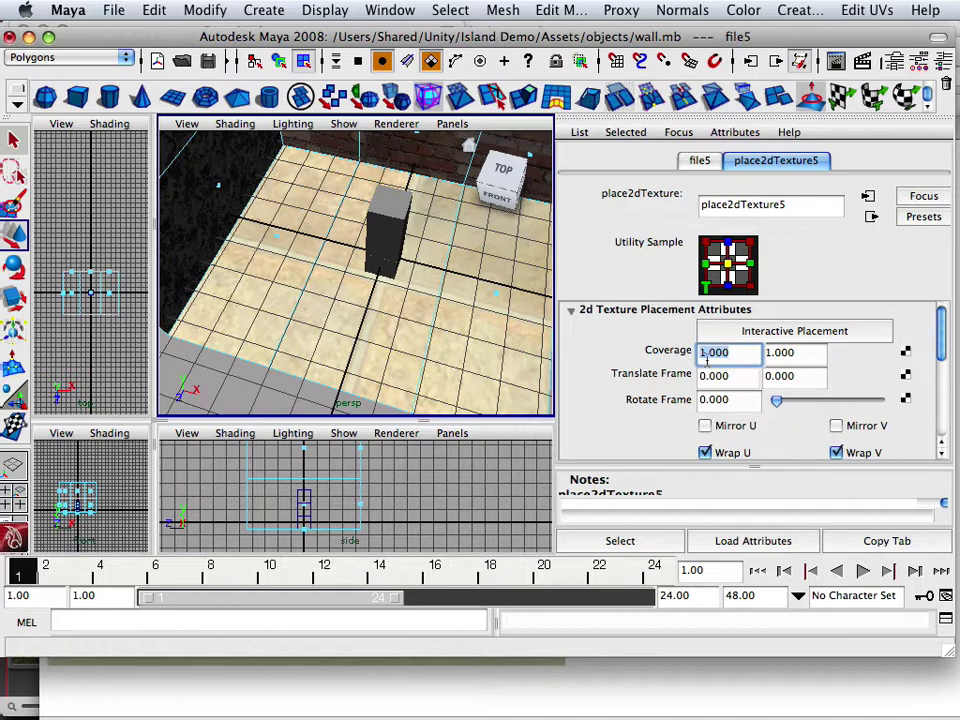
pyautogui.write('8')
pyautogui.click(800, 352)
pyautogui.write('8')
pyautogui.click(784, 375)
pyautogui.keyDown('alt'); pyautogui.moveTo(478, 372); pyautogui.dragTo(470, 345); pyautogui.keyUp('alt')
# Reset the floor texture's Coverage back to 1 by 1
pyautogui.click(701, 352)
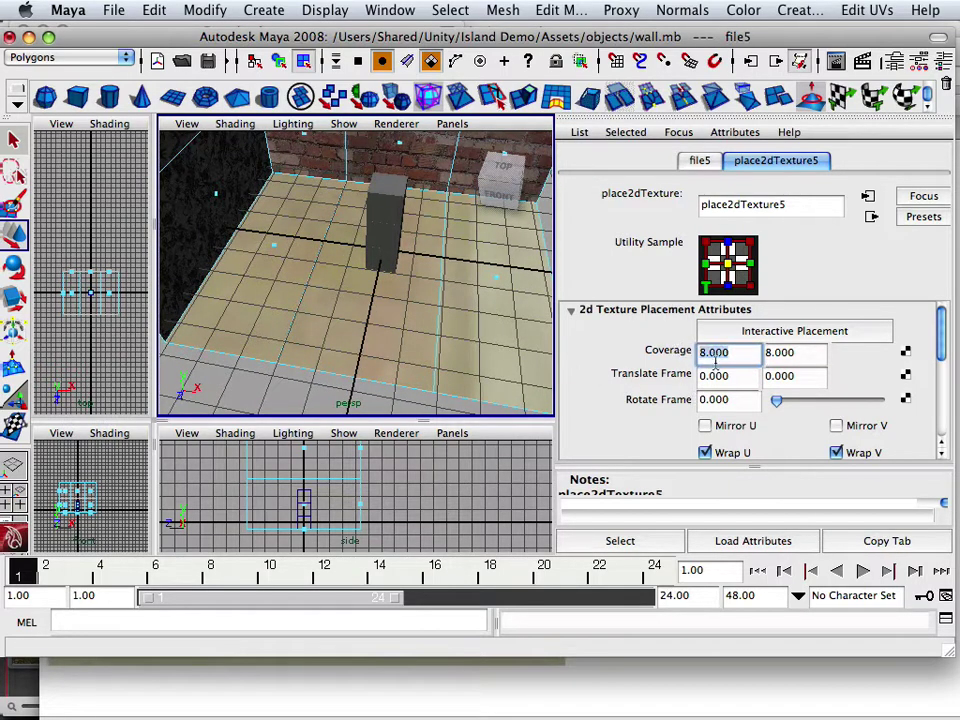
pyautogui.write('1')
pyautogui.press('Tab')
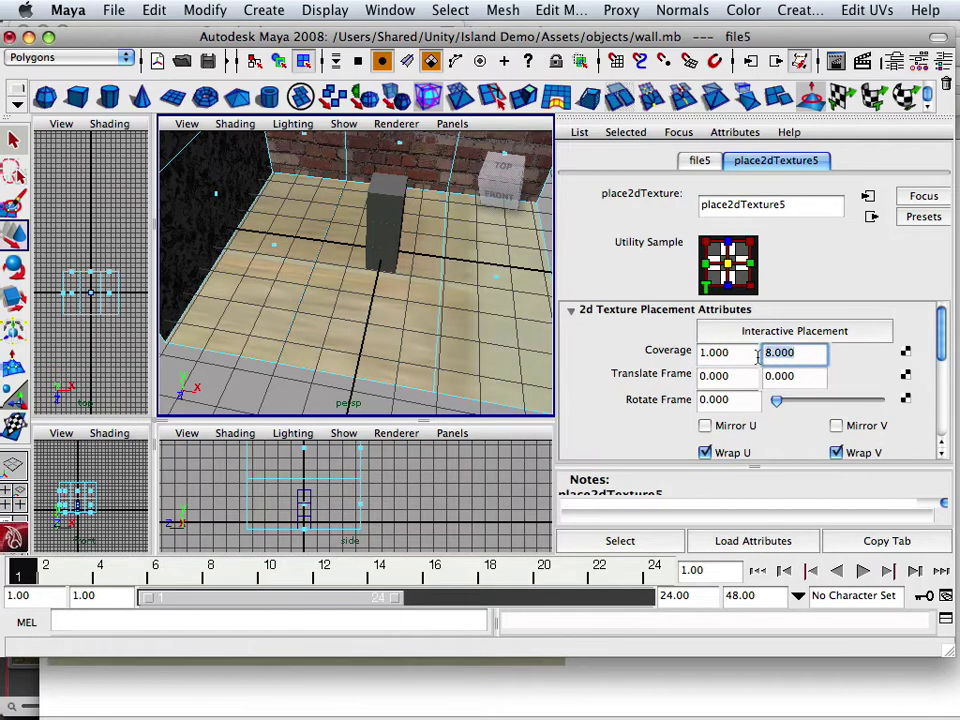
pyautogui.write('1')
pyautogui.click(797, 376)
pyautogui.scroll(-5, 790, 390)
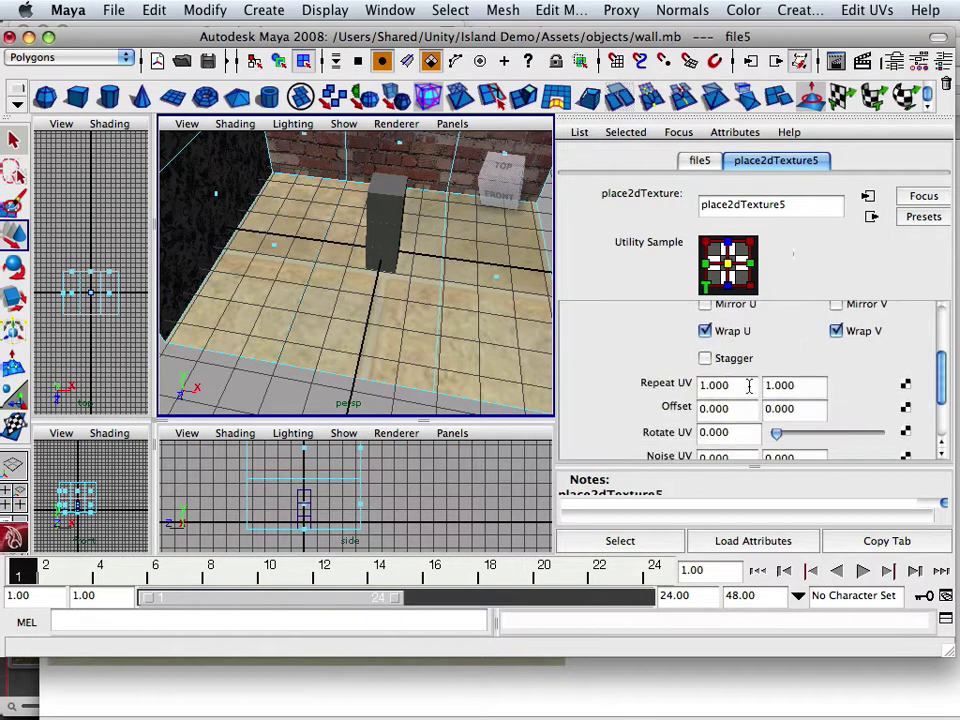
# Set the tile Repeat UV to 8 by 8 and orbit over the floor to check
pyautogui.click(748, 386)
pyautogui.write('8')
pyautogui.press('Tab')
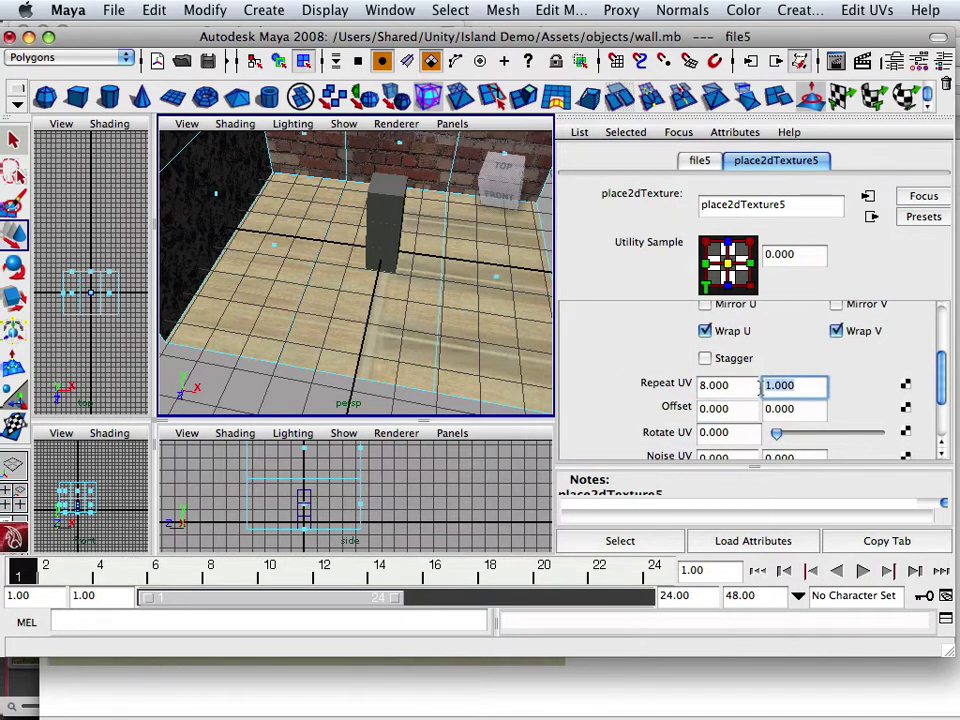
pyautogui.write('8')
pyautogui.press('Tab')
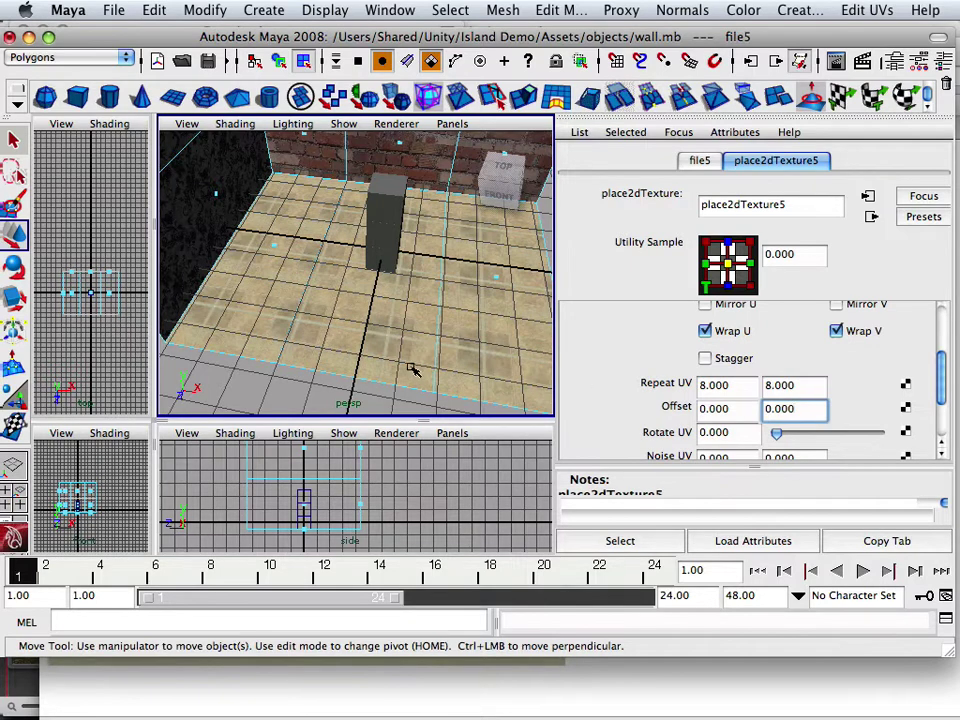
pyautogui.keyDown('alt'); pyautogui.moveTo(414, 368); pyautogui.dragTo(290, 327); pyautogui.keyUp('alt')
pyautogui.keyDown('alt'); pyautogui.moveTo(290, 326); pyautogui.dragTo(306, 364, button='right'); pyautogui.keyUp('alt')
pyautogui.keyDown('alt'); pyautogui.moveTo(306, 364); pyautogui.dragTo(372, 334); pyautogui.keyUp('alt')
# Raise the tile Repeat UV to 10 by 10 and view the walls
pyautogui.click(753, 390)
pyautogui.write('10')
pyautogui.press('Tab')
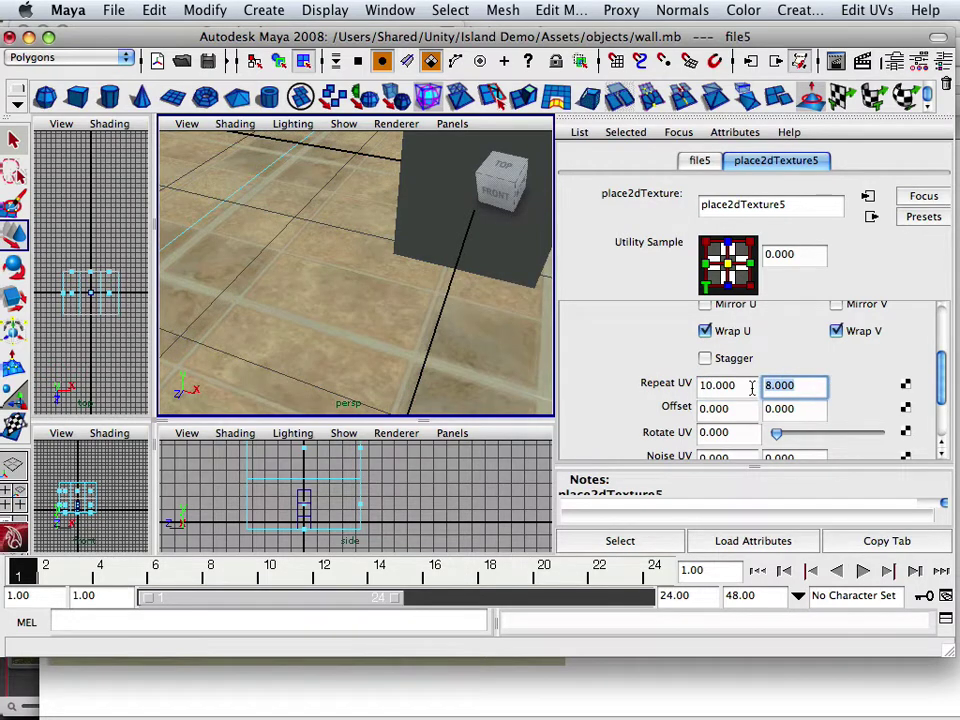
pyautogui.write('10')
pyautogui.press('Return')
pyautogui.keyDown('alt'); pyautogui.moveTo(480, 365); pyautogui.dragTo(321, 315); pyautogui.keyUp('alt')
pyautogui.keyDown('alt'); pyautogui.moveTo(321, 315); pyautogui.dragTo(345, 337, button='right'); pyautogui.keyUp('alt')
pyautogui.moveTo(345, 337)
pyautogui.keyDown('alt'); pyautogui.mouseDown()
pyautogui.moveTo(491, 336)
pyautogui.moveTo(360, 330)
pyautogui.mouseUp(); pyautogui.keyUp('alt')
pyautogui.moveTo(360, 330)
pyautogui.keyDown('alt'); pyautogui.mouseDown(button='right')
pyautogui.moveTo(356, 309)
pyautogui.moveTo(349, 326)
pyautogui.moveTo(345, 316)
pyautogui.mouseUp(button='right'); pyautogui.keyUp('alt')
pyautogui.keyDown('alt'); pyautogui.moveTo(345, 316); pyautogui.dragTo(385, 312); pyautogui.keyUp('alt')
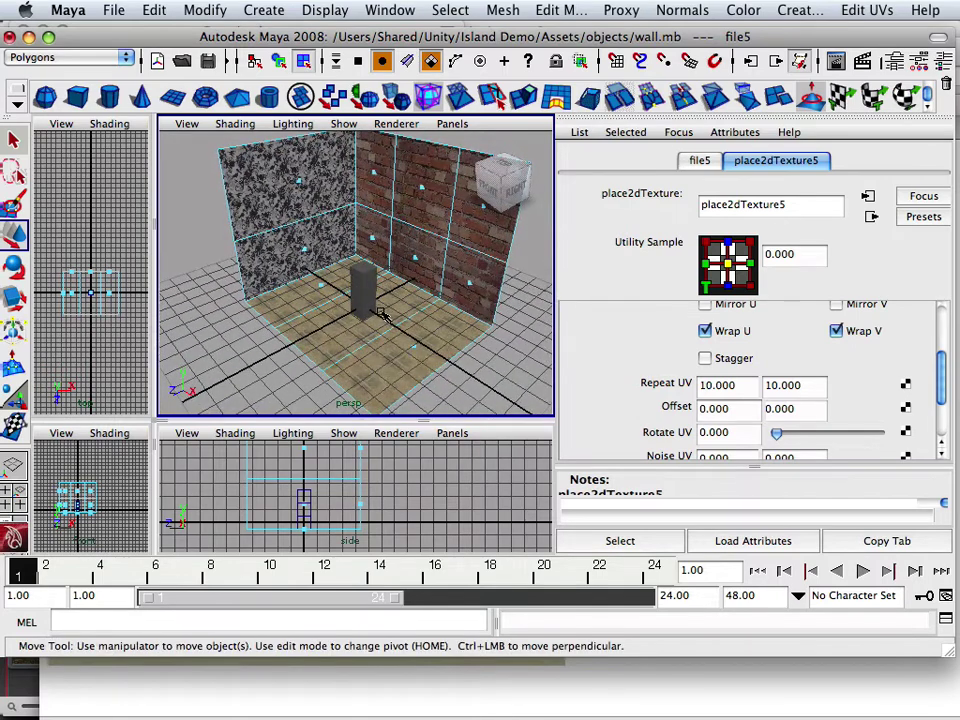